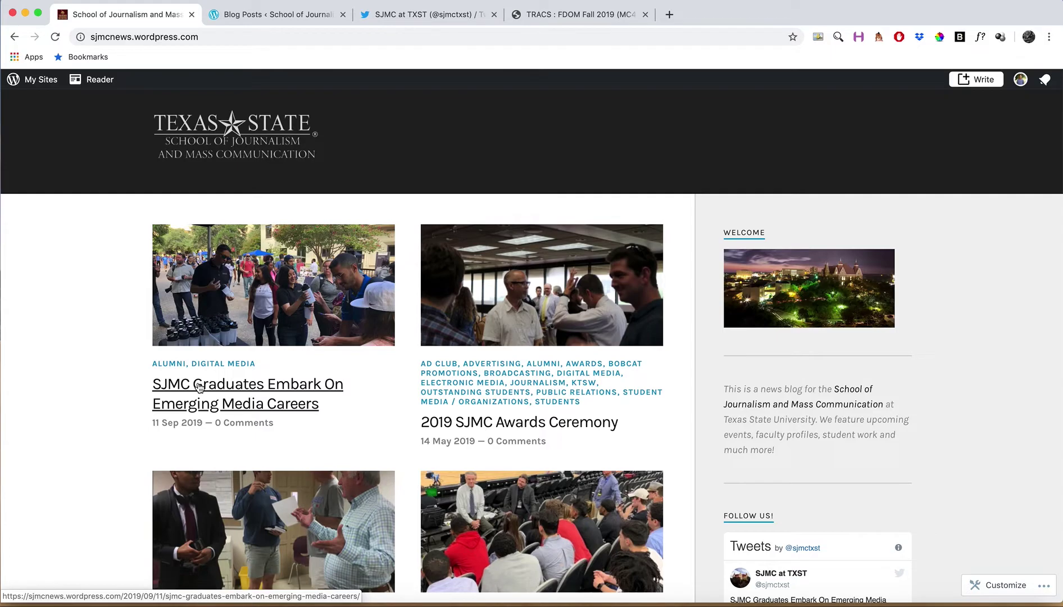
Open the 'SJMC Graduates Embark On Emerging Media Careers' post from the sjmcnews blog home page.
left_click(199, 387)
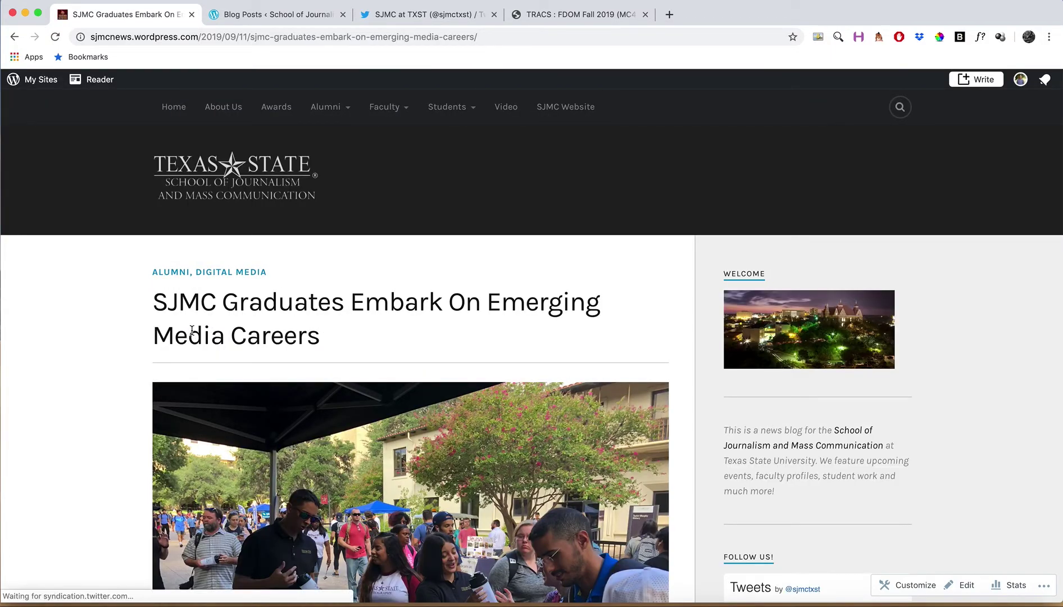
Select the graduates post's full URL in the address bar, then go to the TRACS course tab.
left_click(174, 37)
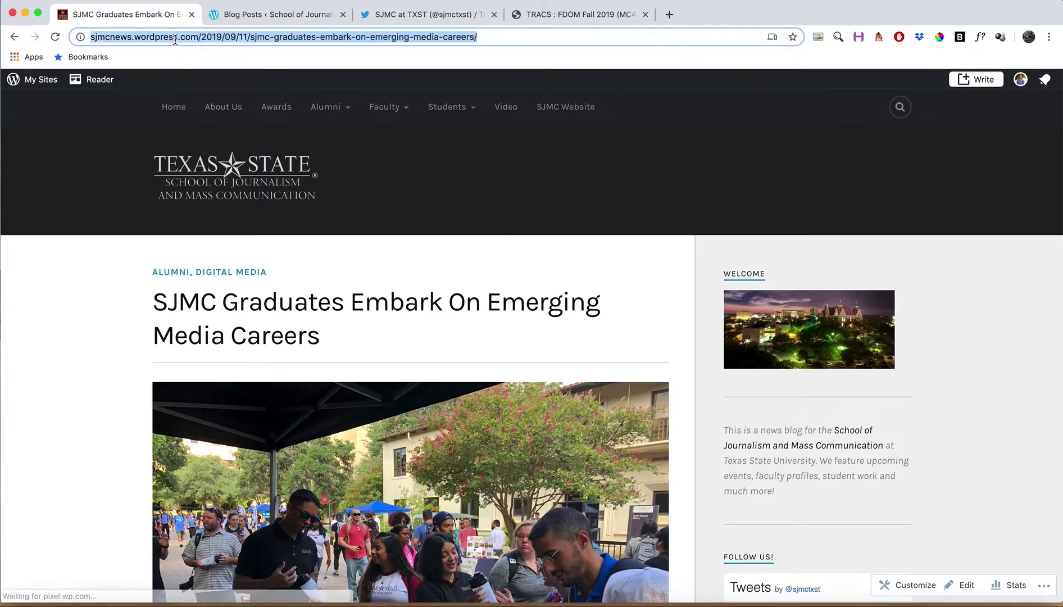
left_click(145, 36)
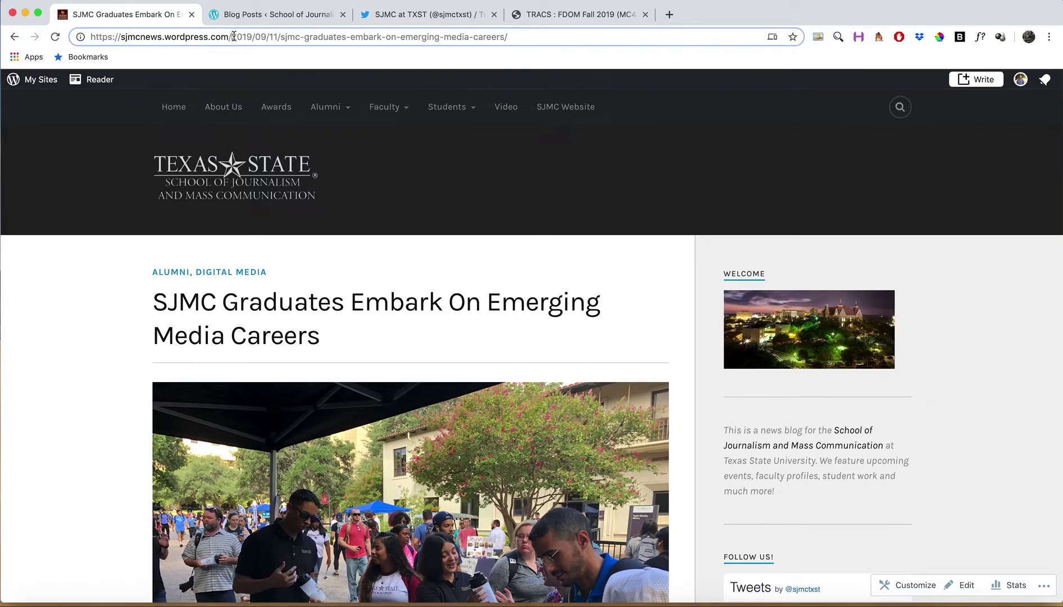
left_click_drag(231, 37, 329, 37)
left_click(266, 37)
triple_click(329, 37)
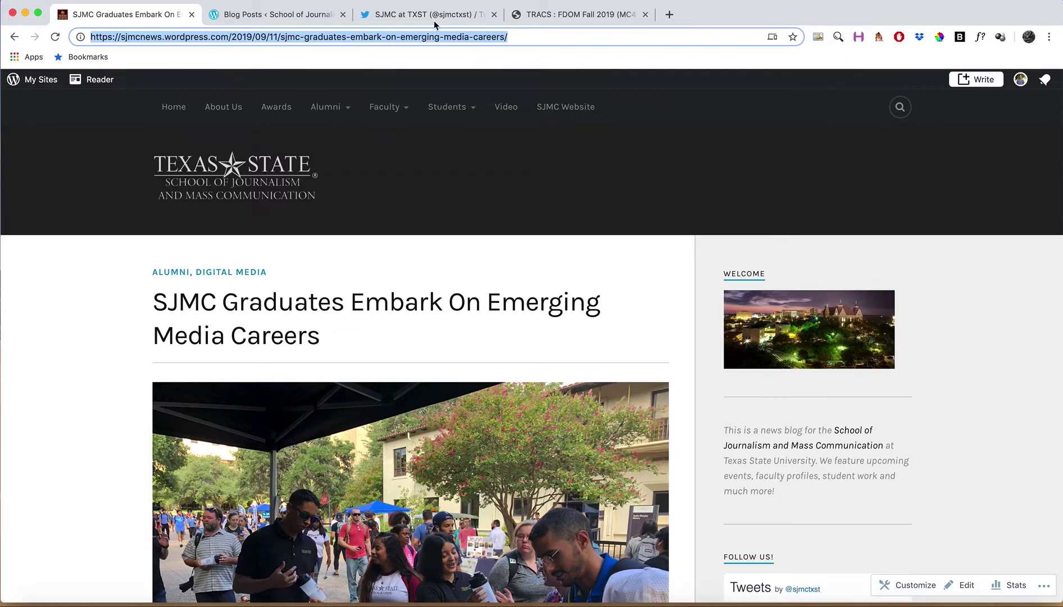
left_click(539, 15)
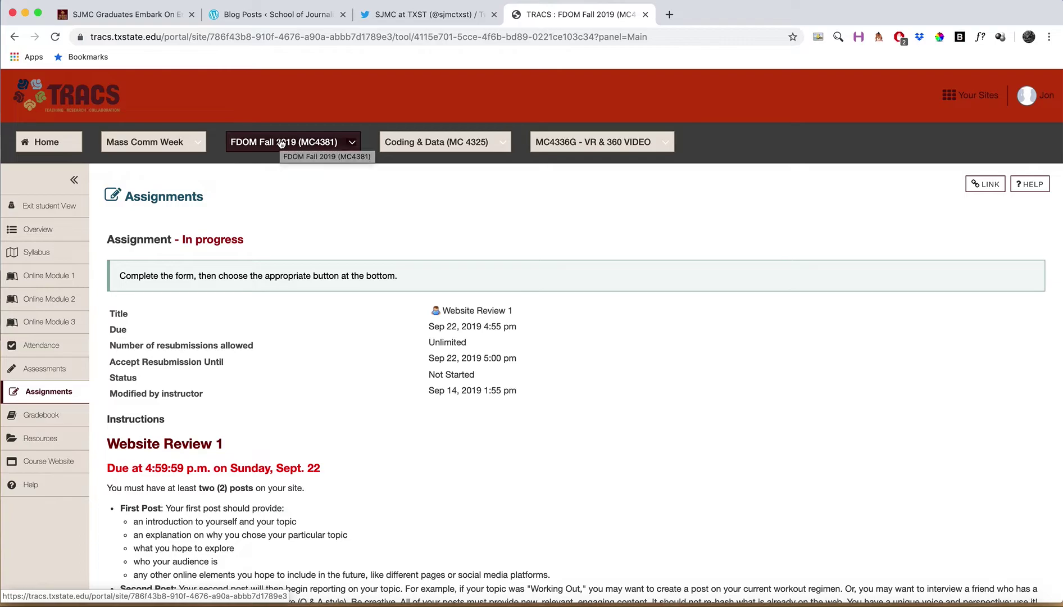
Return to the Assignments list and open Website Review 1.
left_click(151, 198)
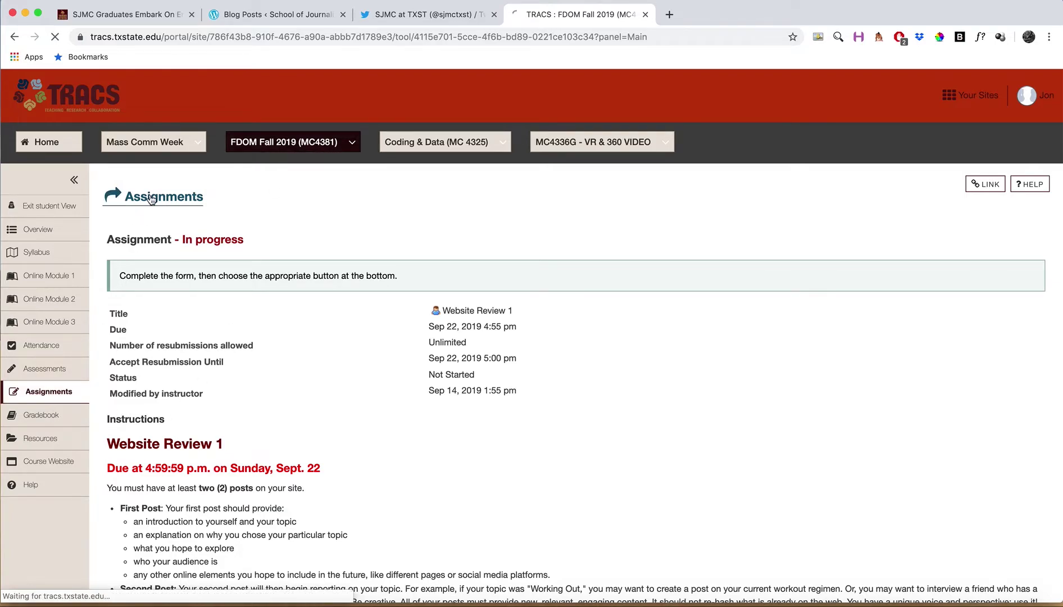
scroll(233, 365, "down", 5)
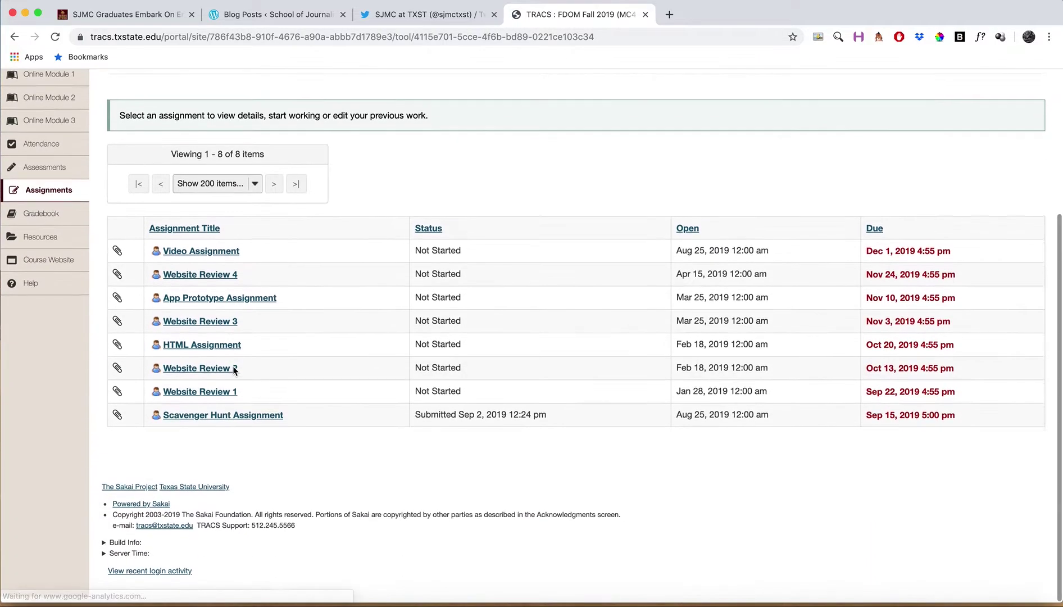
left_click(209, 399)
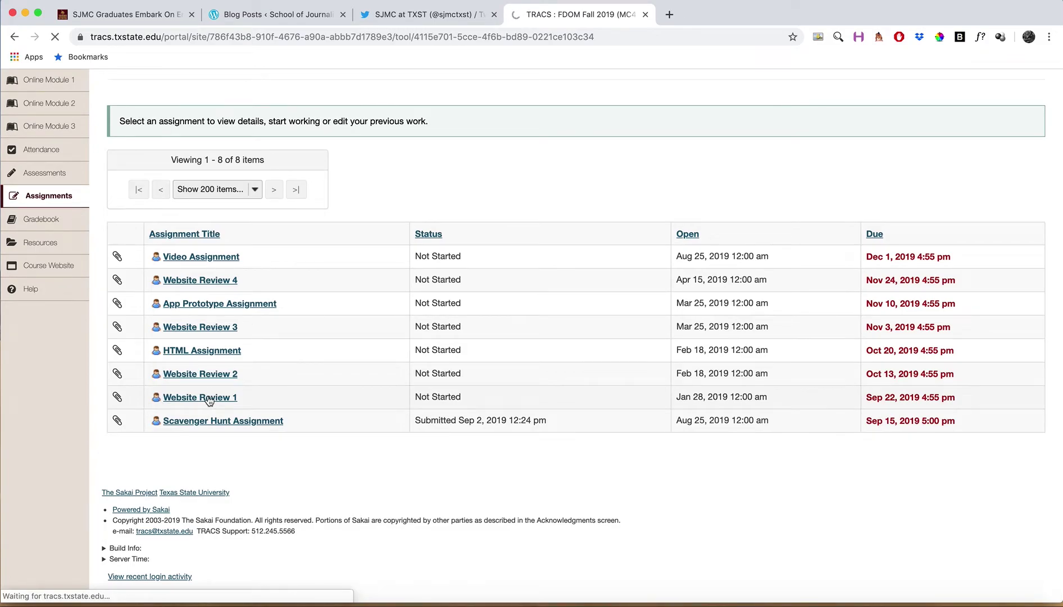
scroll(161, 315, "down", 3)
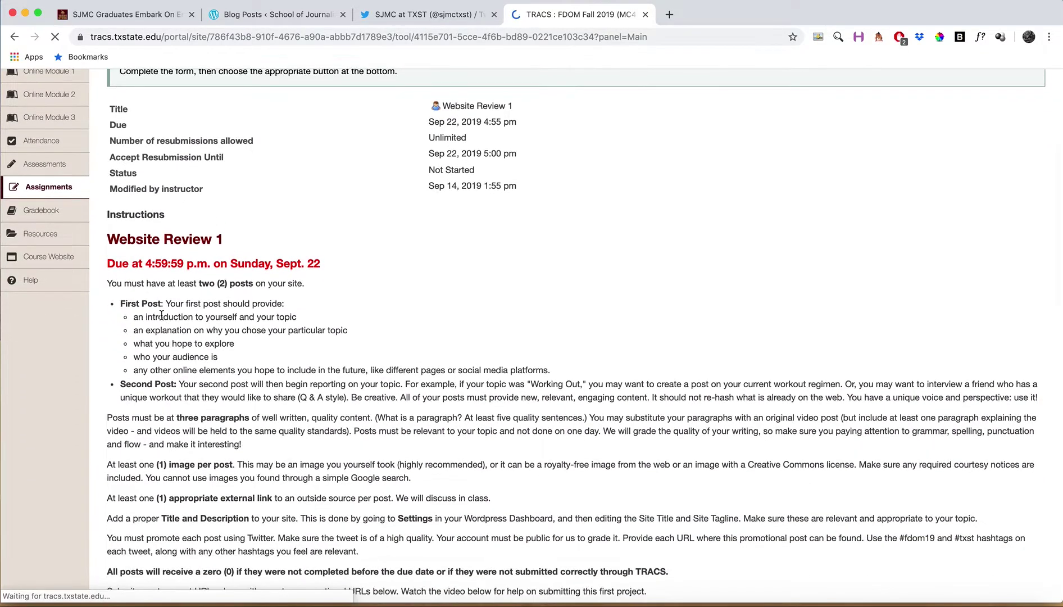
Read through the Website Review 1 instructions, including the First Post and three-paragraph requirements.
left_click_drag(121, 303, 161, 304)
left_click(158, 303)
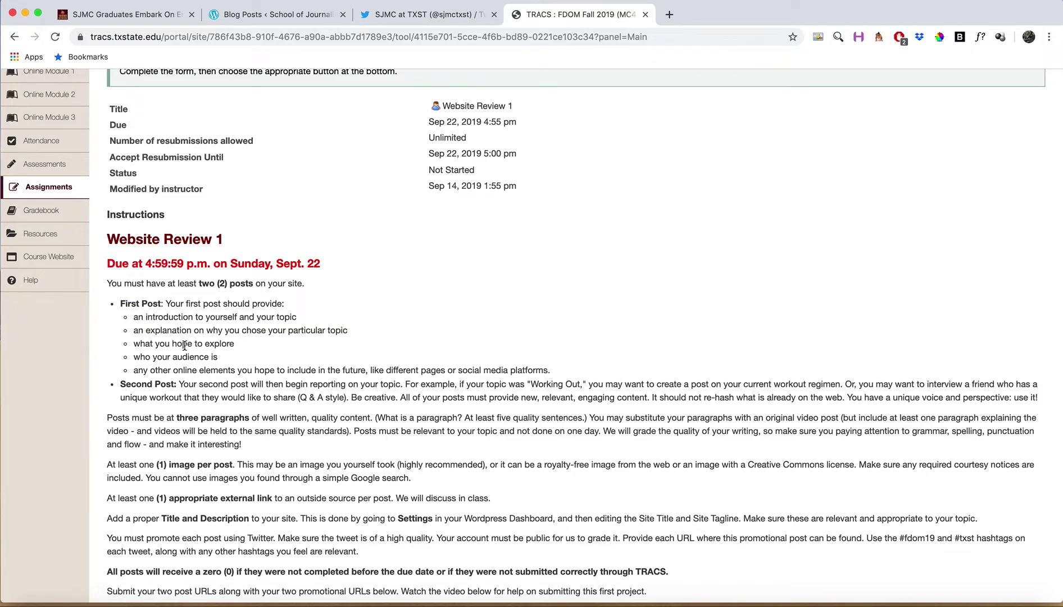
scroll(182, 347, "down", 2)
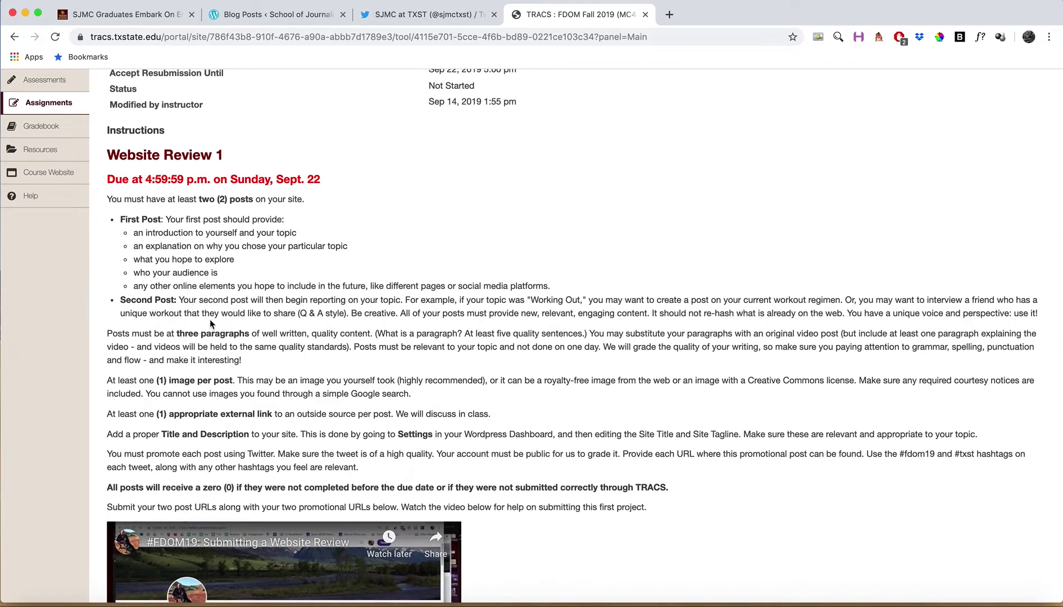
scroll(162, 270, "down", 2)
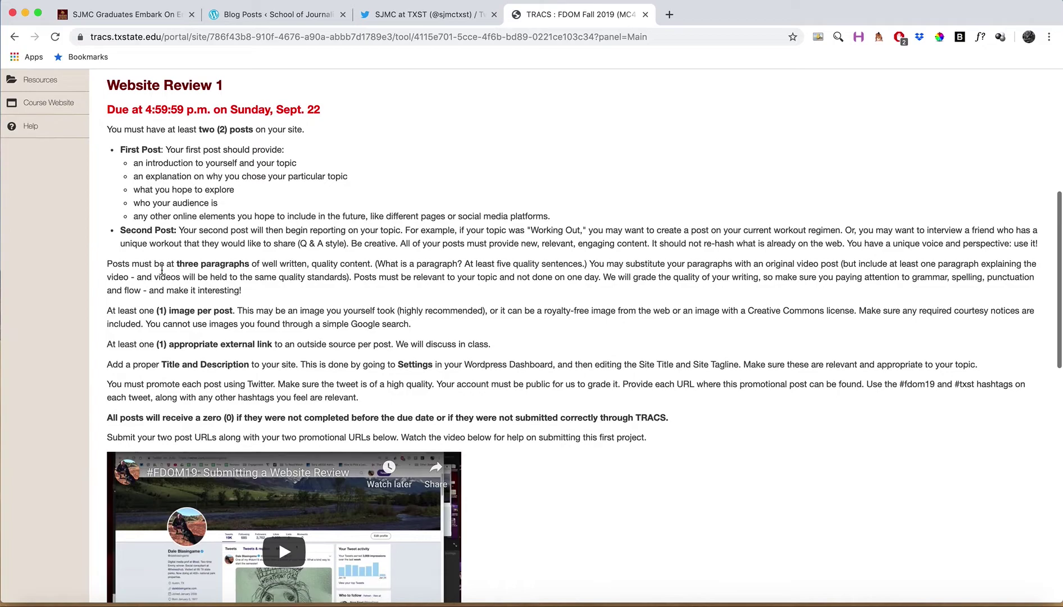
left_click_drag(175, 263, 245, 263)
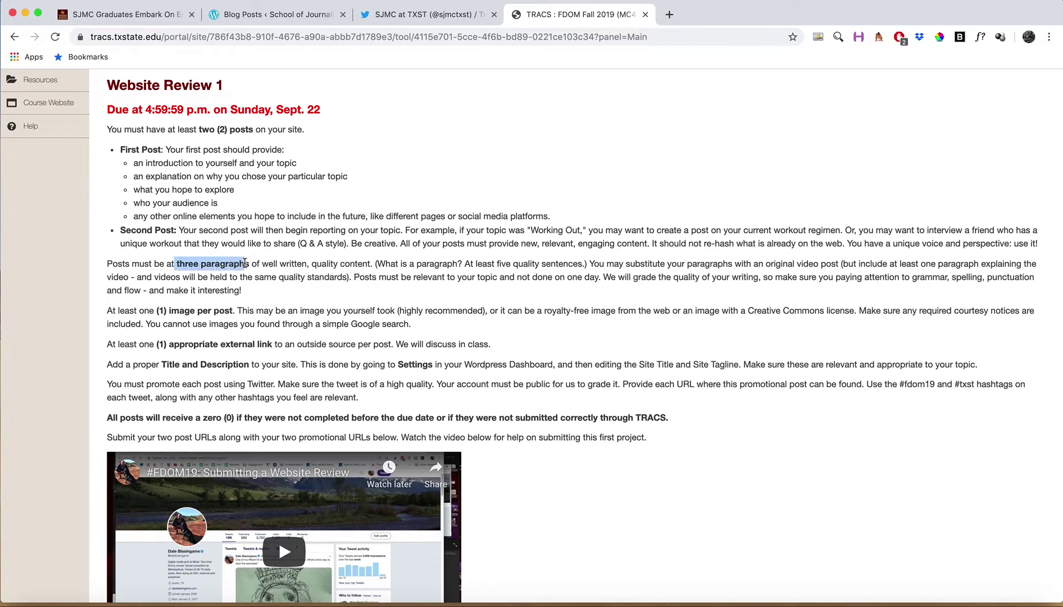
left_click(245, 263)
scroll(284, 288, "down", 1)
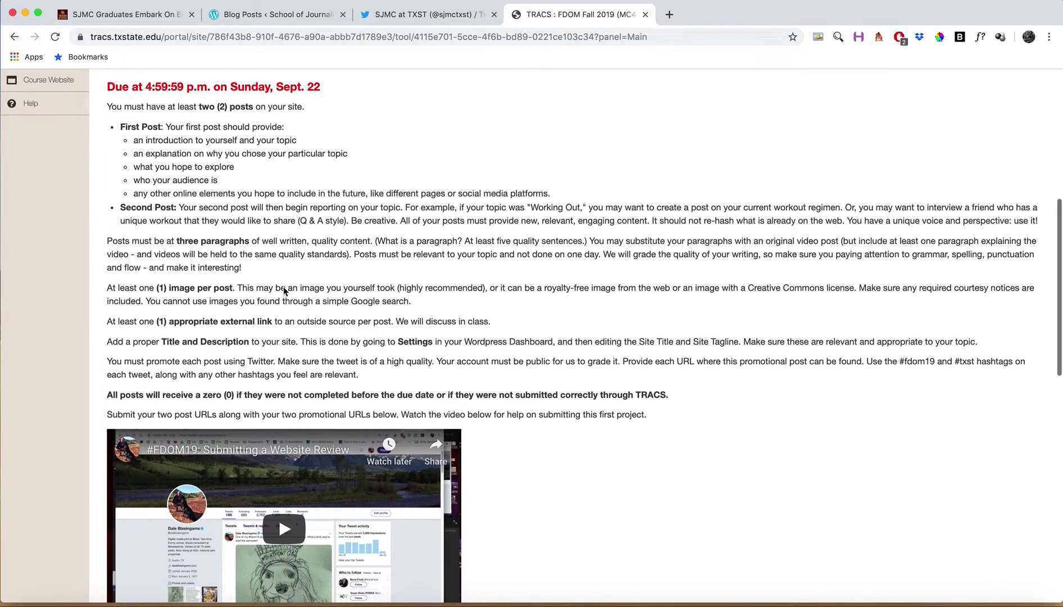
scroll(283, 290, "down", 1)
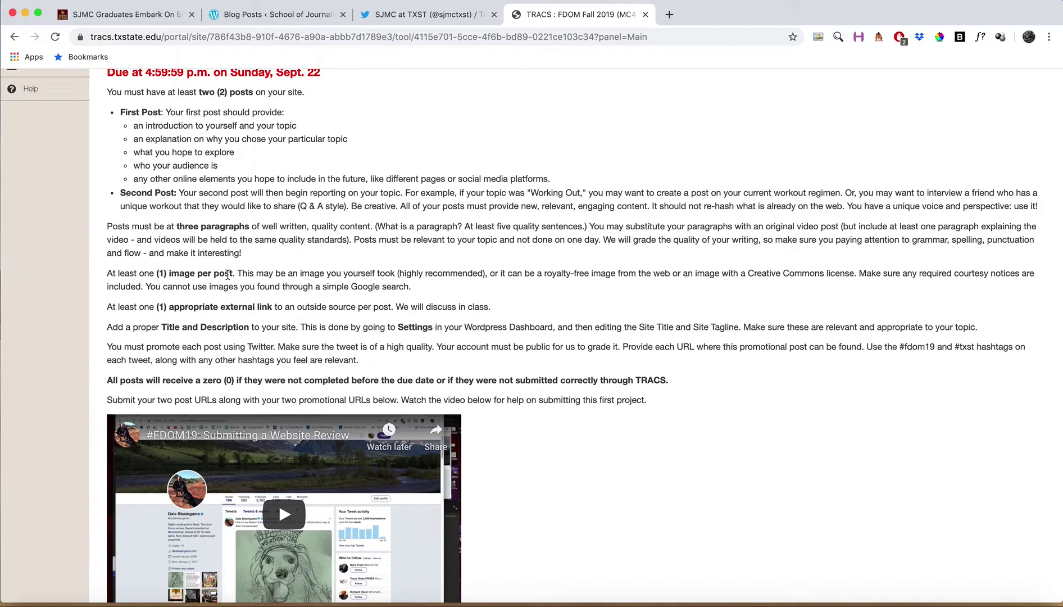
scroll(227, 274, "down", 2)
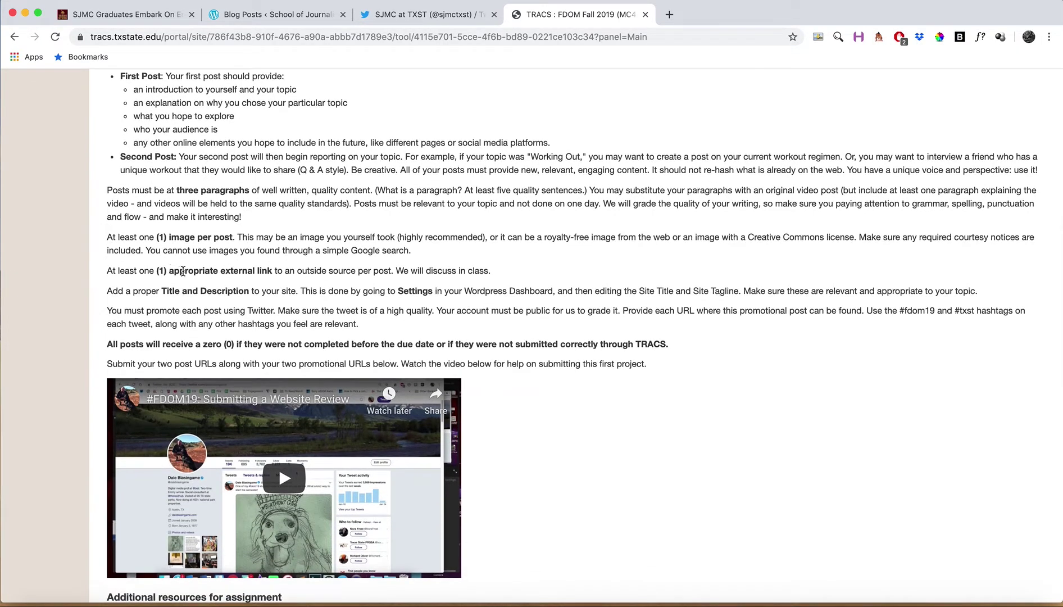
left_click(233, 15)
Glance at the Twitter profile, then scroll through the SJMC Graduates article before returning to Blog Posts.
left_click(380, 17)
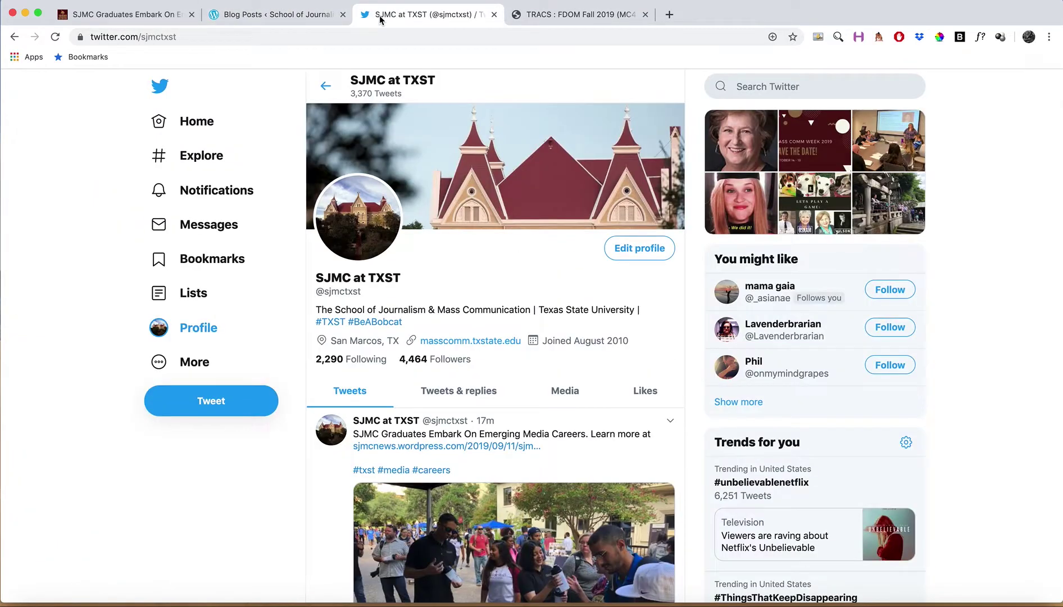
left_click(147, 17)
scroll(214, 308, "down", 10)
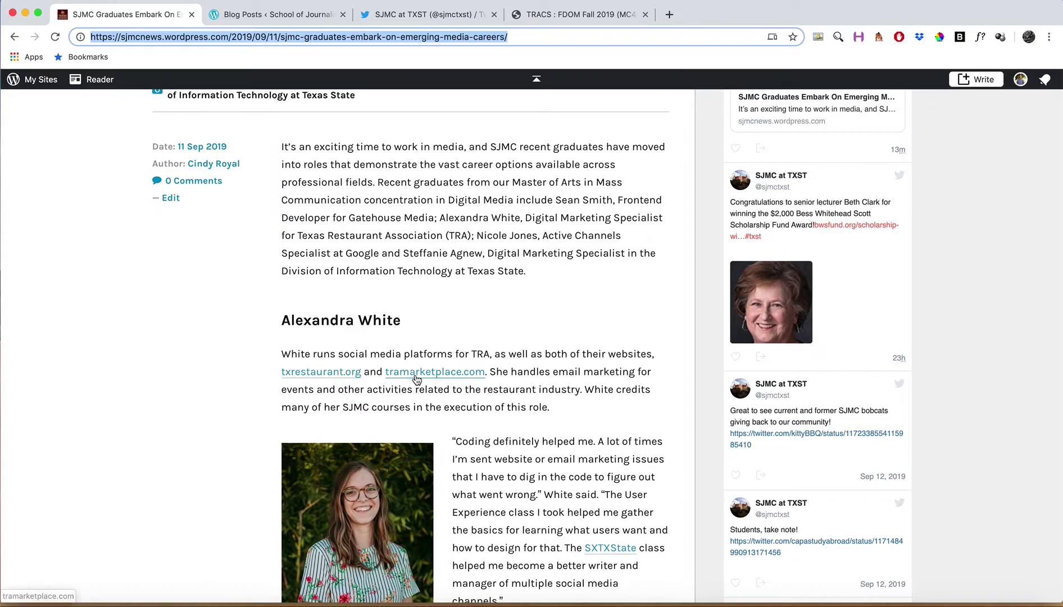
scroll(602, 469, "down", 3)
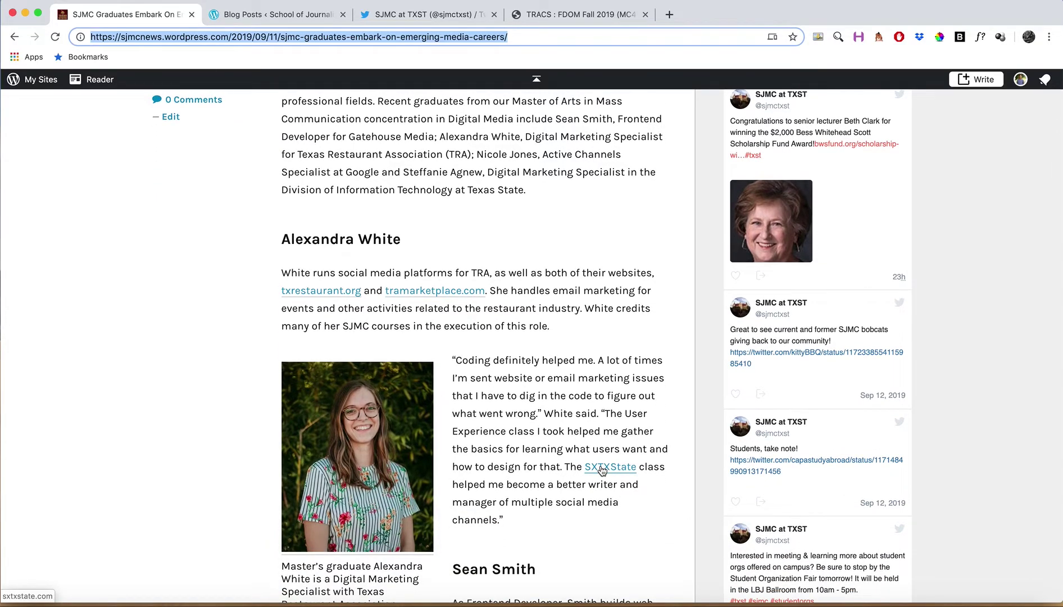
scroll(602, 469, "down", 15)
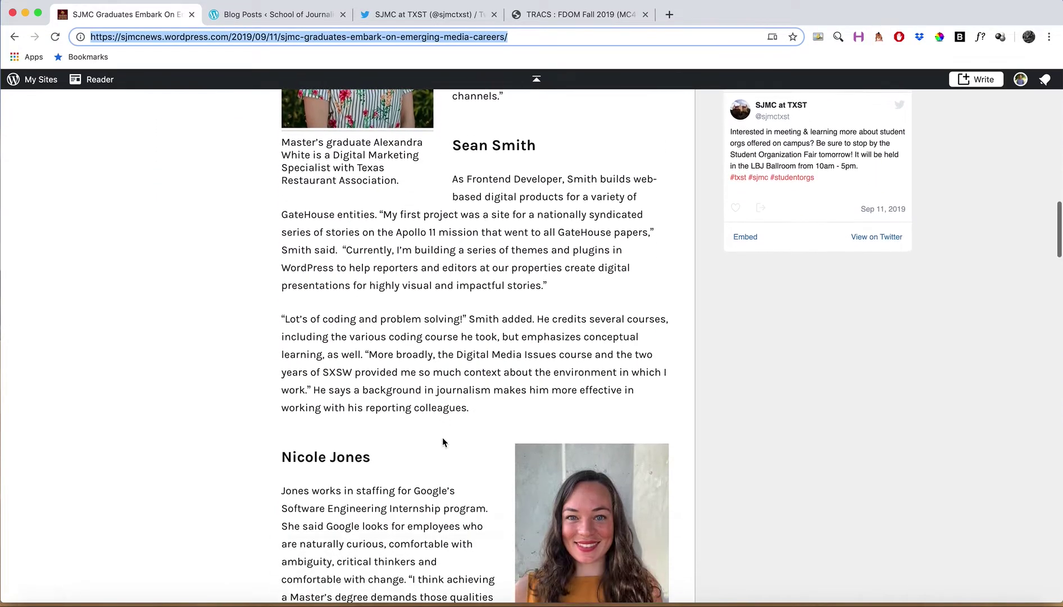
scroll(441, 436, "down", 10)
scroll(441, 436, "up", 20)
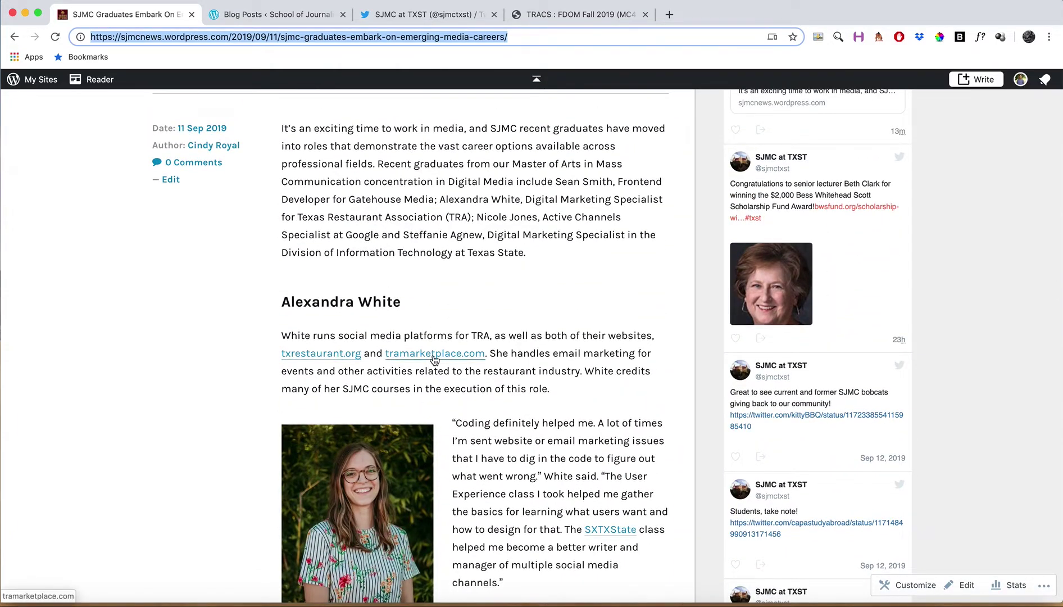
scroll(393, 281, "up", 15)
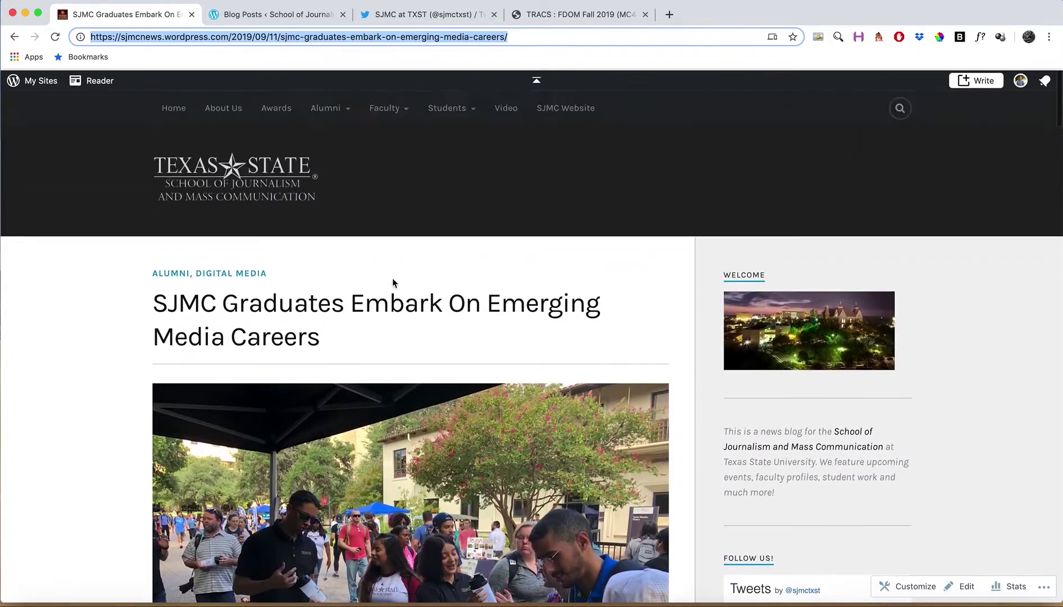
scroll(393, 282, "down", 10)
scroll(392, 282, "down", 5)
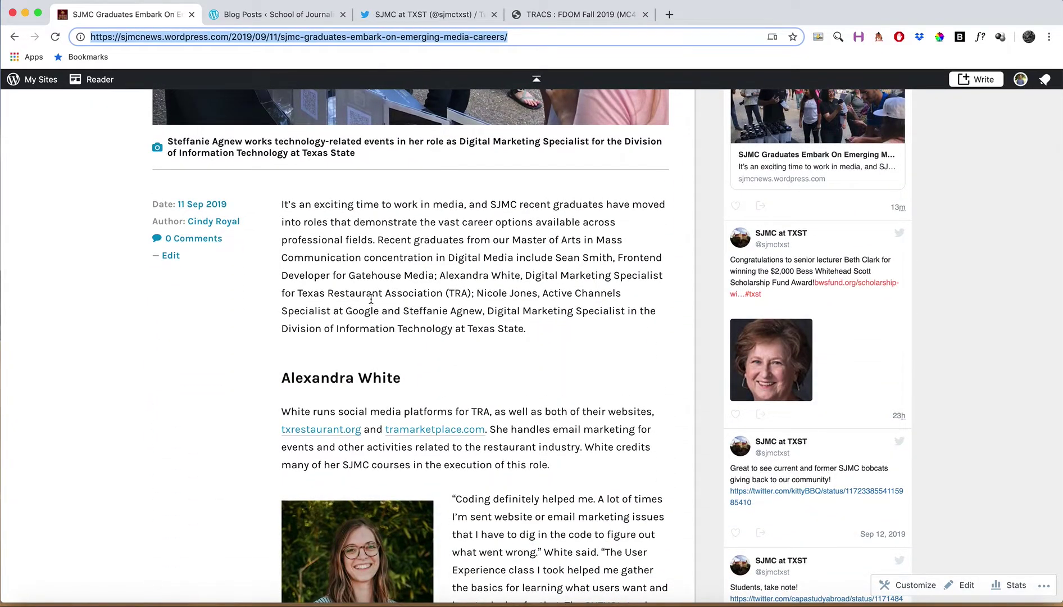
scroll(360, 224, "up", 6)
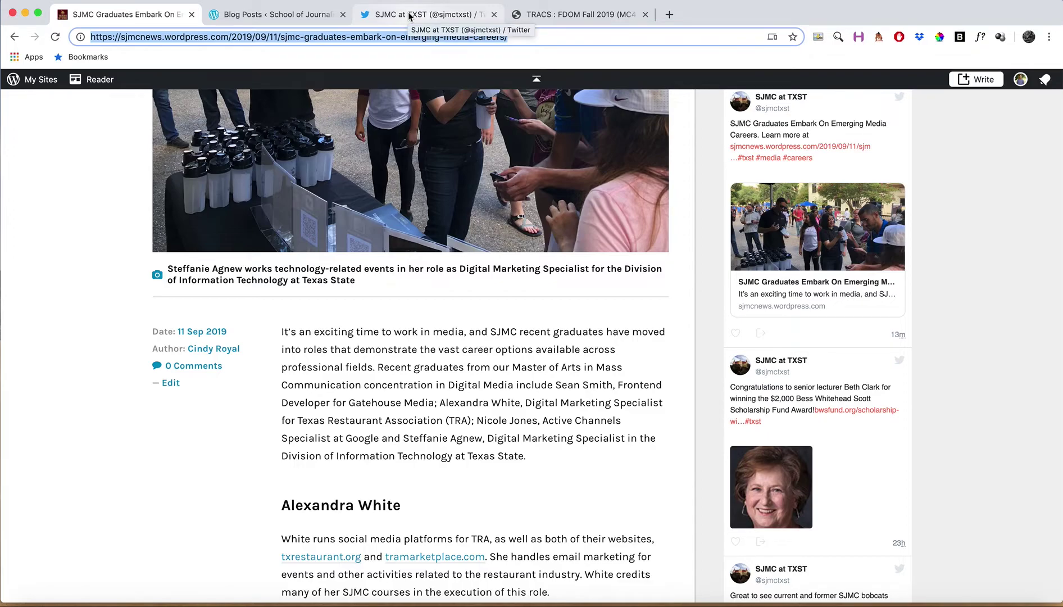
left_click(289, 15)
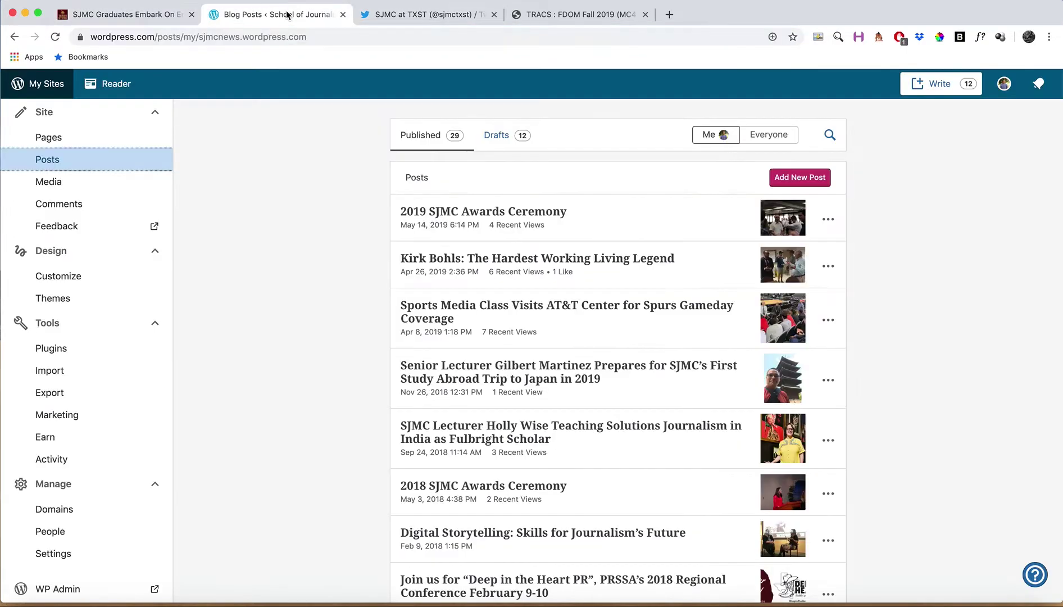
Recheck the Title and Description requirement in TRACS, then return to the top of the graduates article.
left_click(556, 16)
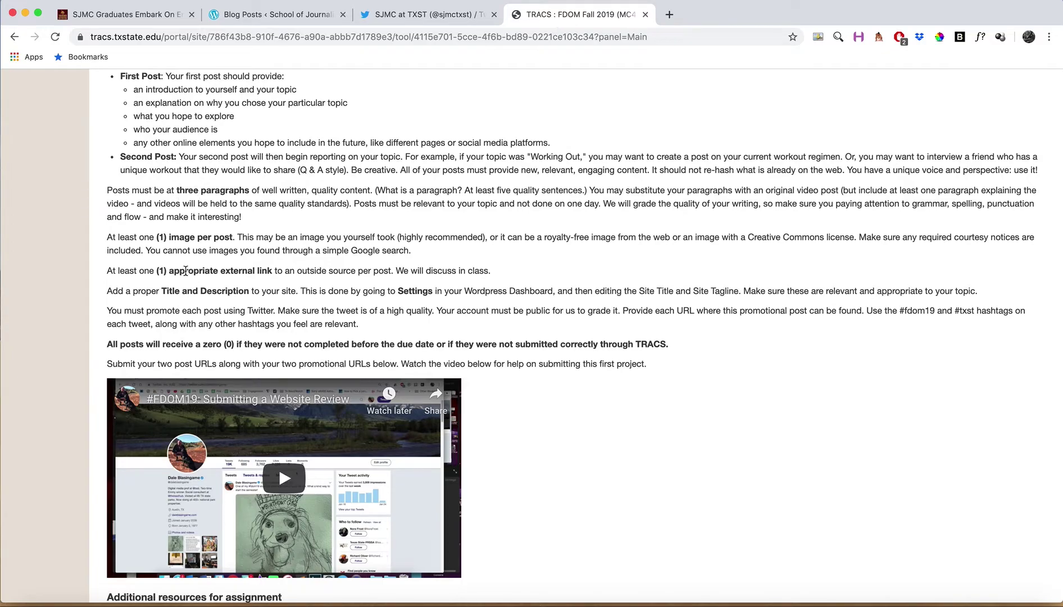
left_click_drag(162, 291, 248, 291)
left_click(248, 290)
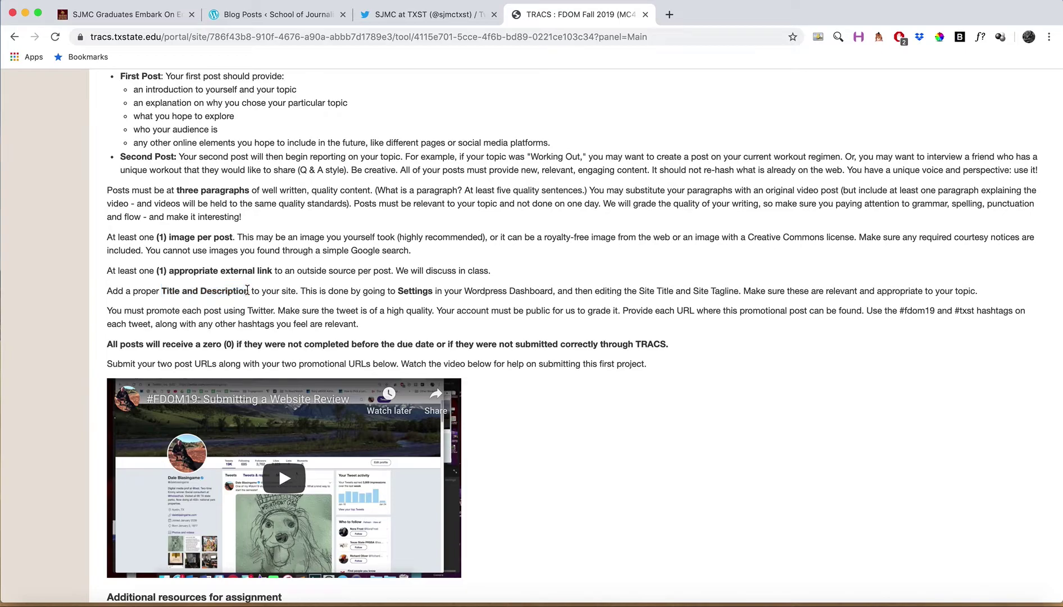
left_click(143, 15)
scroll(97, 169, "up", 10)
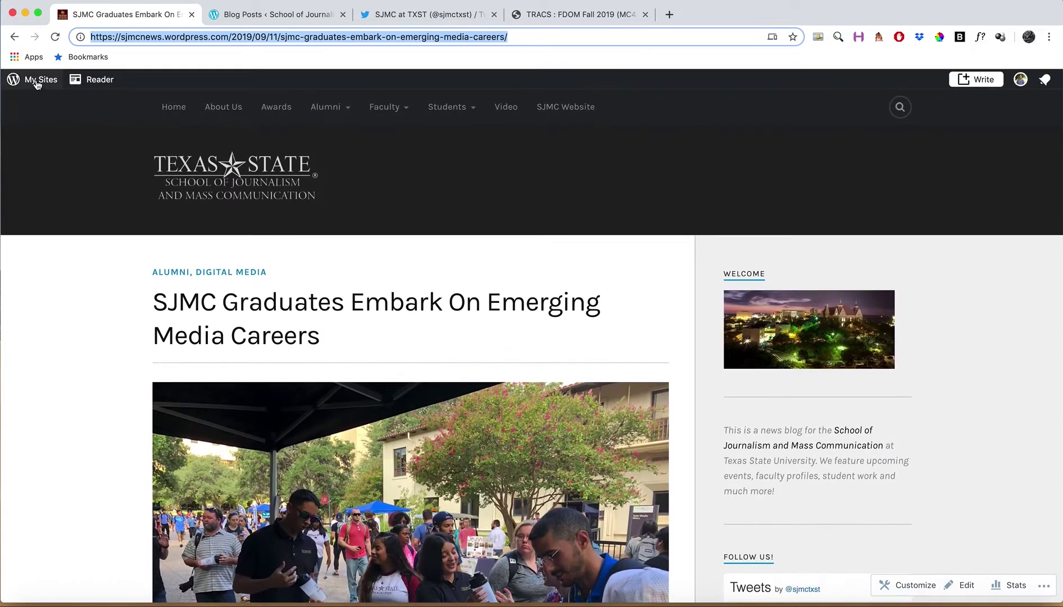
left_click(36, 79)
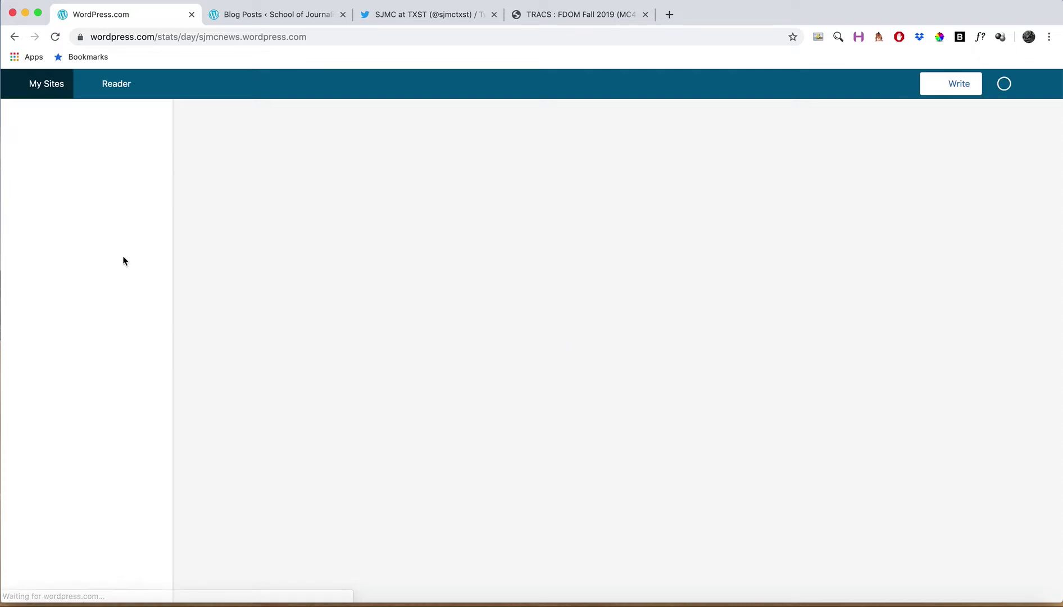
Open the site's General settings from the WordPress.com dashboard.
scroll(233, 277, "down", 3)
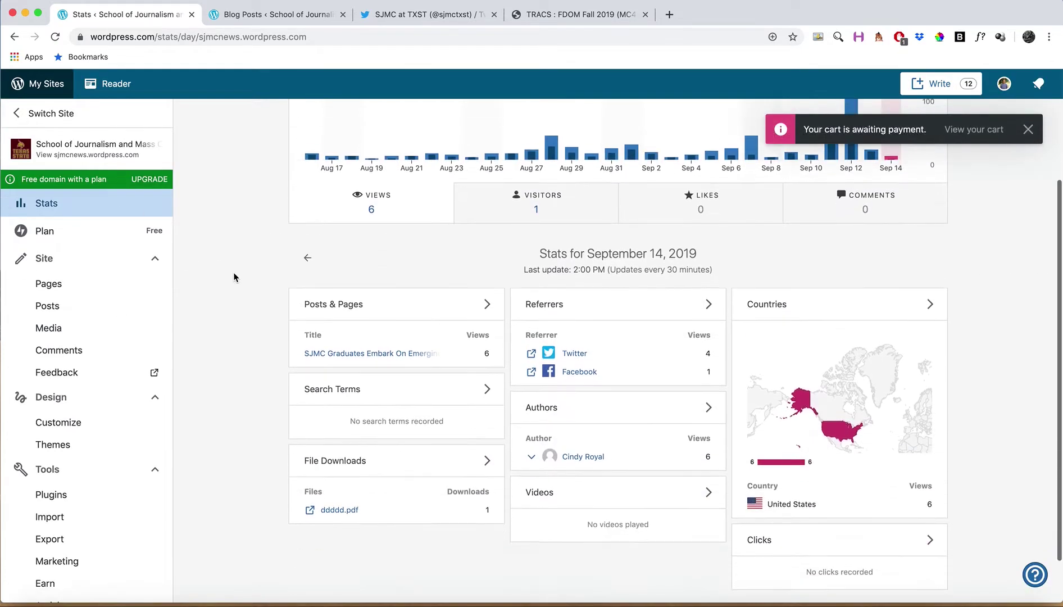
scroll(73, 387, "down", 2)
scroll(79, 466, "down", 1)
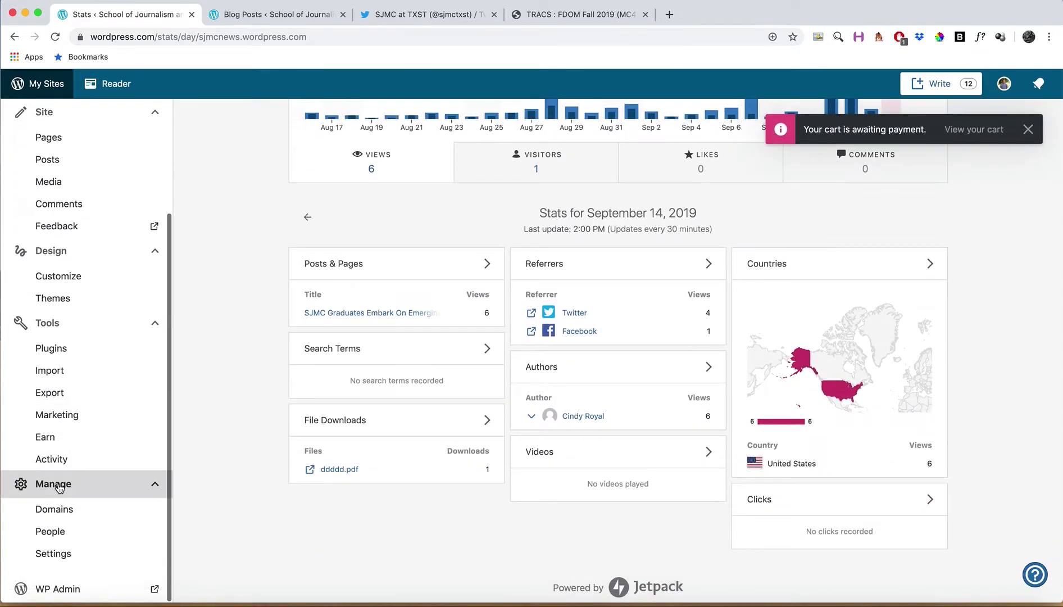
left_click(55, 554)
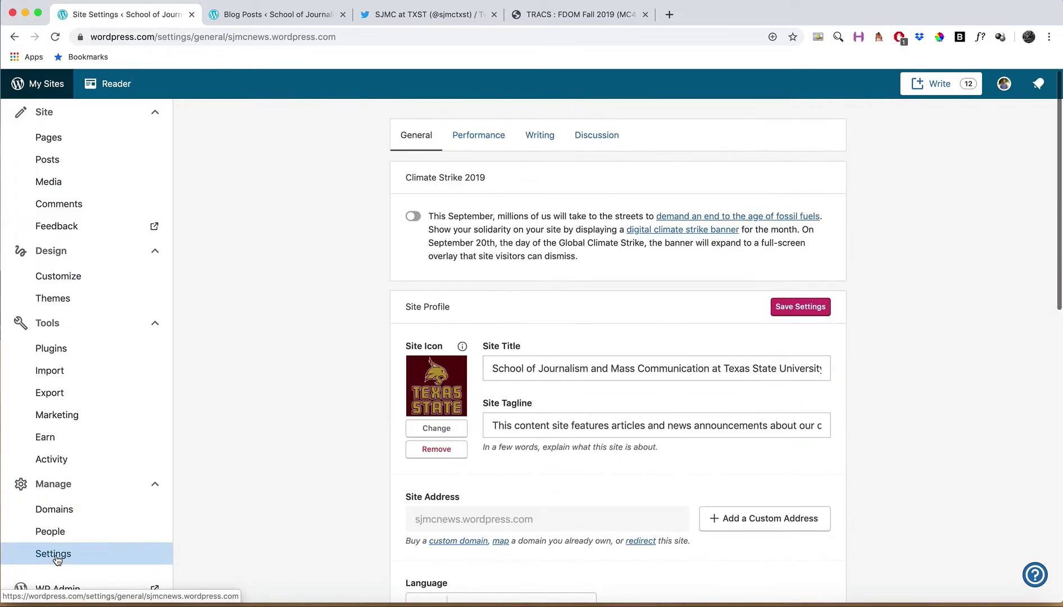
Inspect the Site Title and Site Tagline fields by selecting their text, then return to the posts list.
triple_click(521, 366)
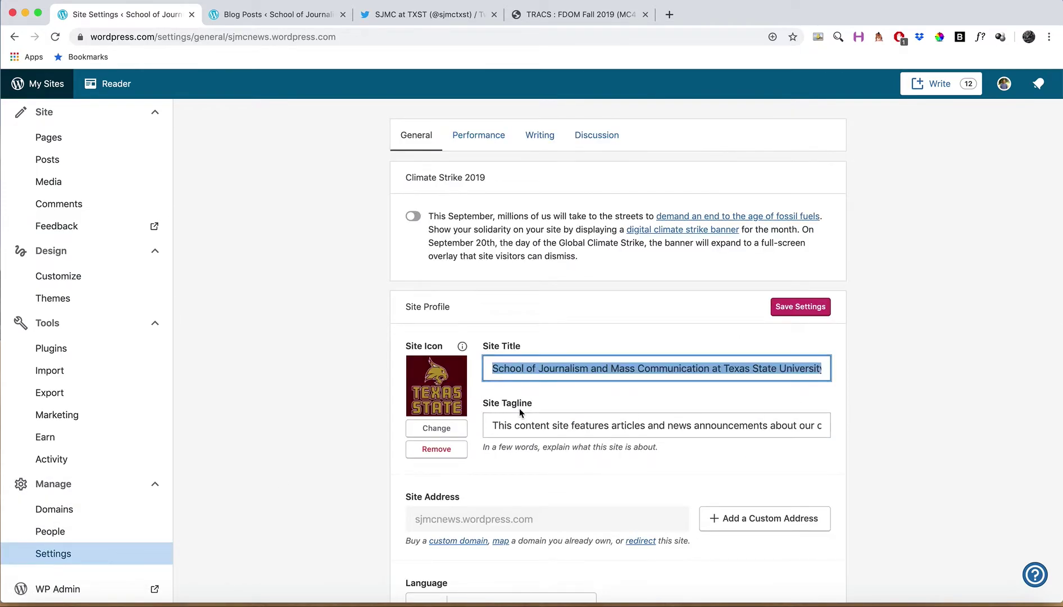
triple_click(515, 427)
triple_click(520, 368)
triple_click(522, 423)
triple_click(510, 369)
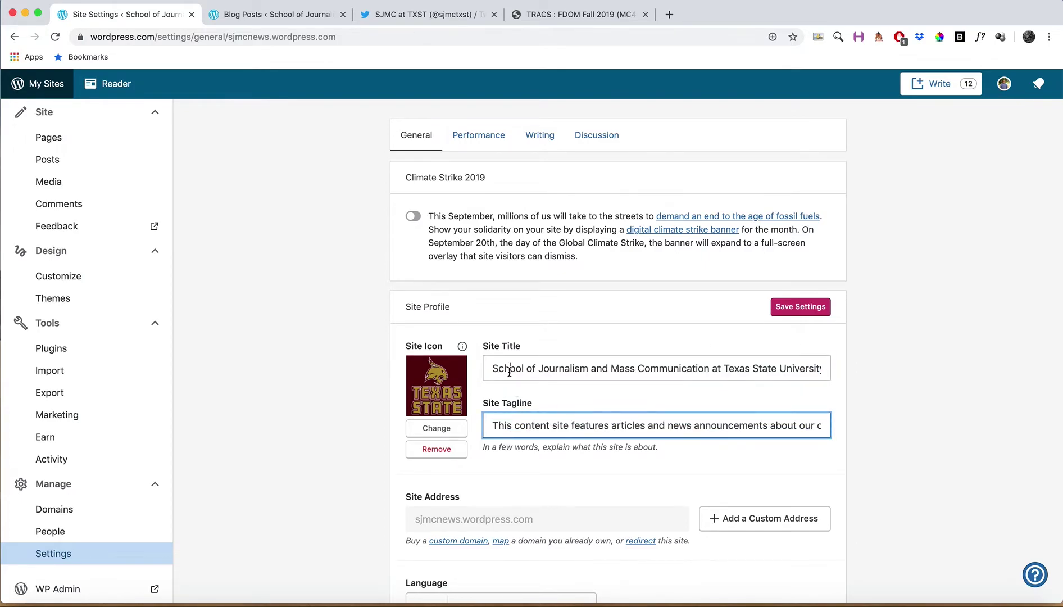
left_click(509, 370)
left_click(371, 337)
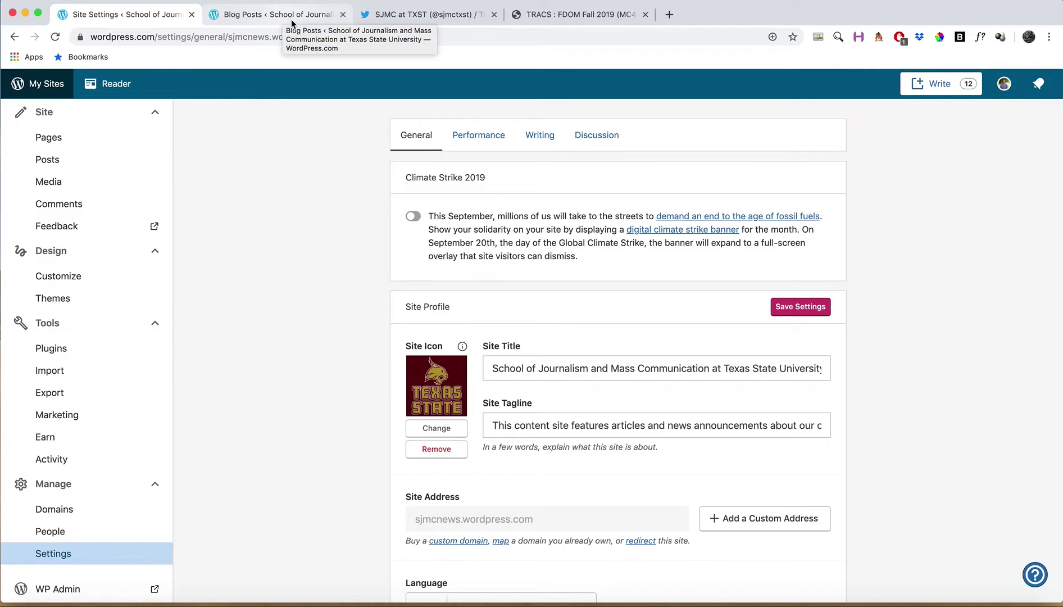
triple_click(545, 427)
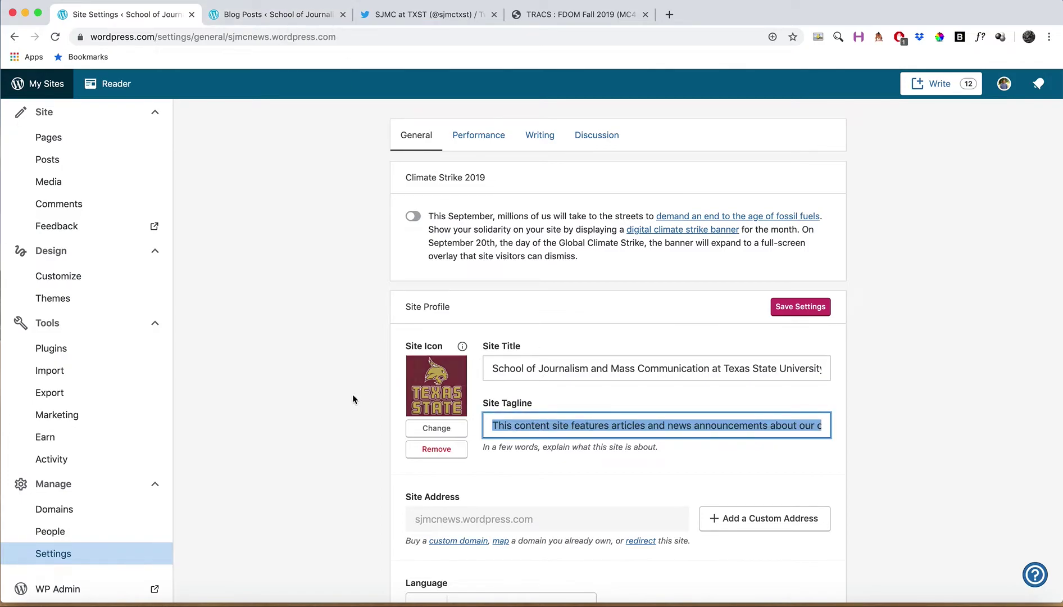
left_click(319, 374)
left_click(262, 16)
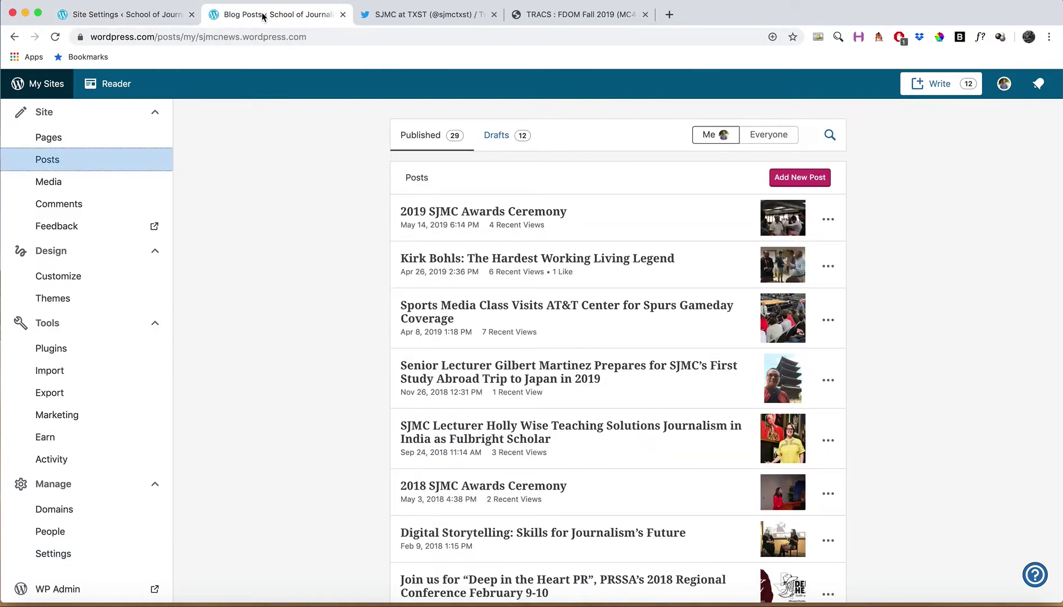
In the TRACS submission box, enter 'Post 1:' followed by the pasted graduates article URL, then start a new line.
left_click(401, 13)
left_click(568, 14)
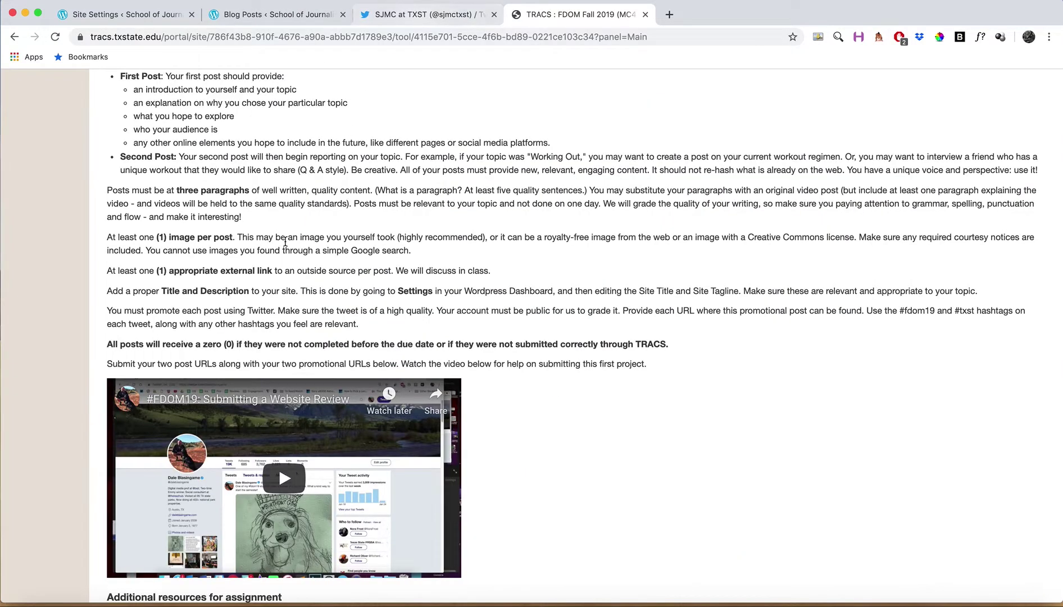
scroll(285, 242, "down", 5)
scroll(285, 241, "down", 4)
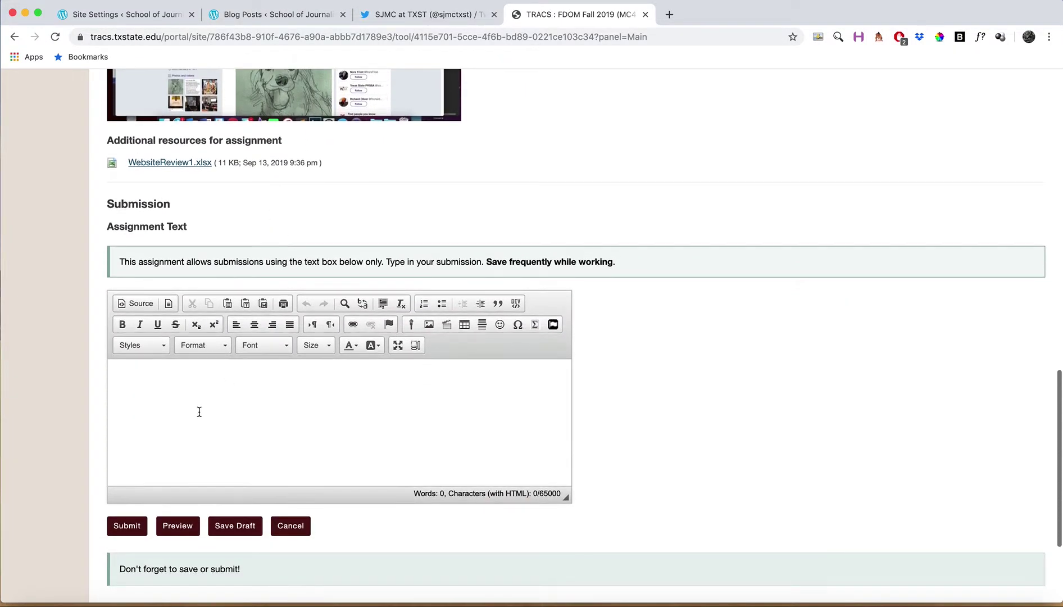
left_click(198, 412)
type("W")
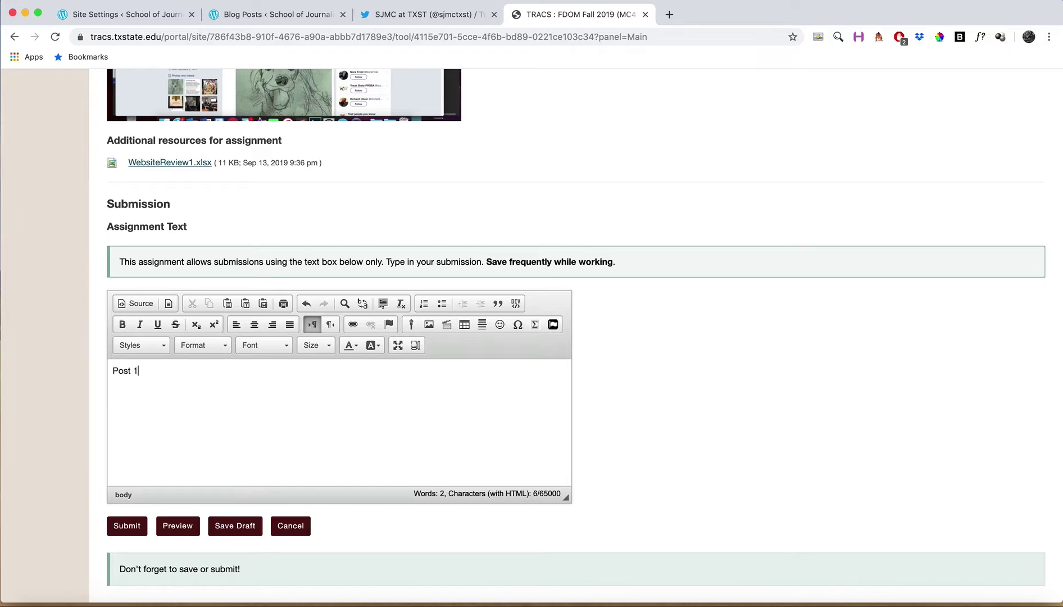
type("https://sjmcnews.wordpress.com/2019/09/11/sjmc-graduates-embark-on-emerging-media-careers/")
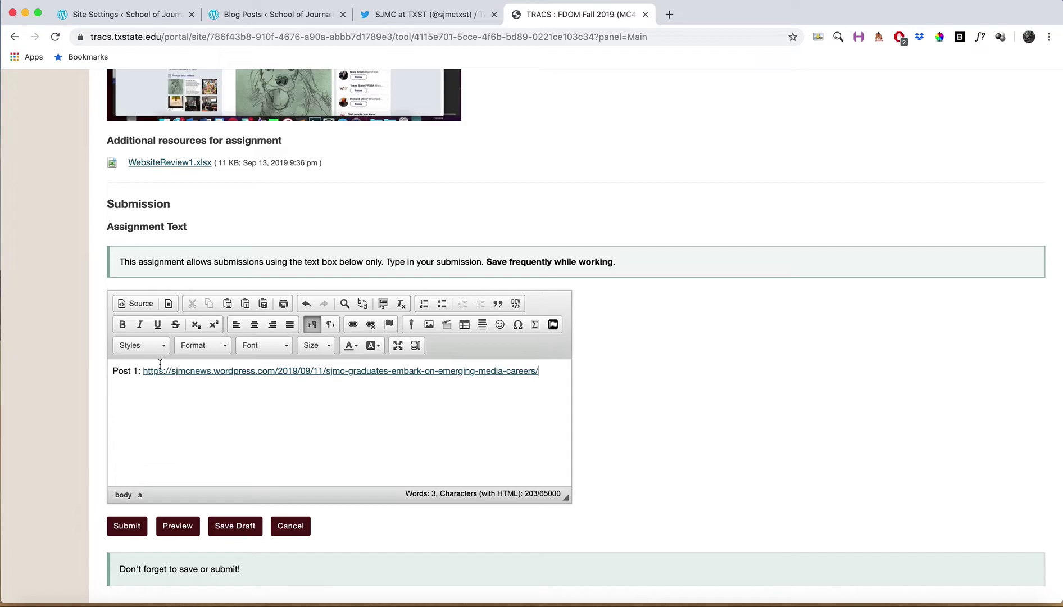
key("Return")
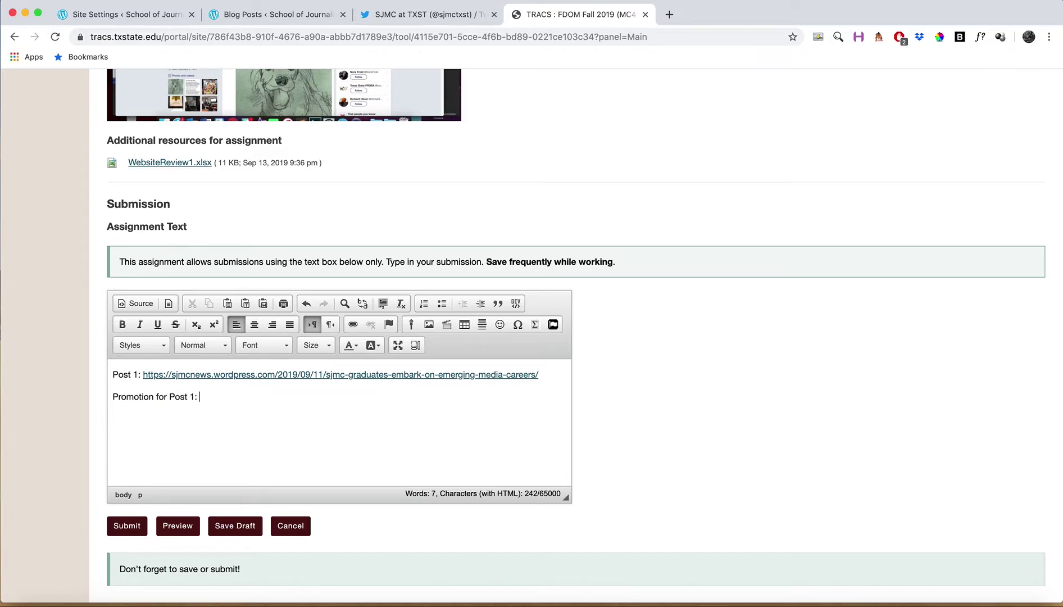
Find the promotional tweet for the graduates post on the Twitter profile and select its URL.
left_click(379, 17)
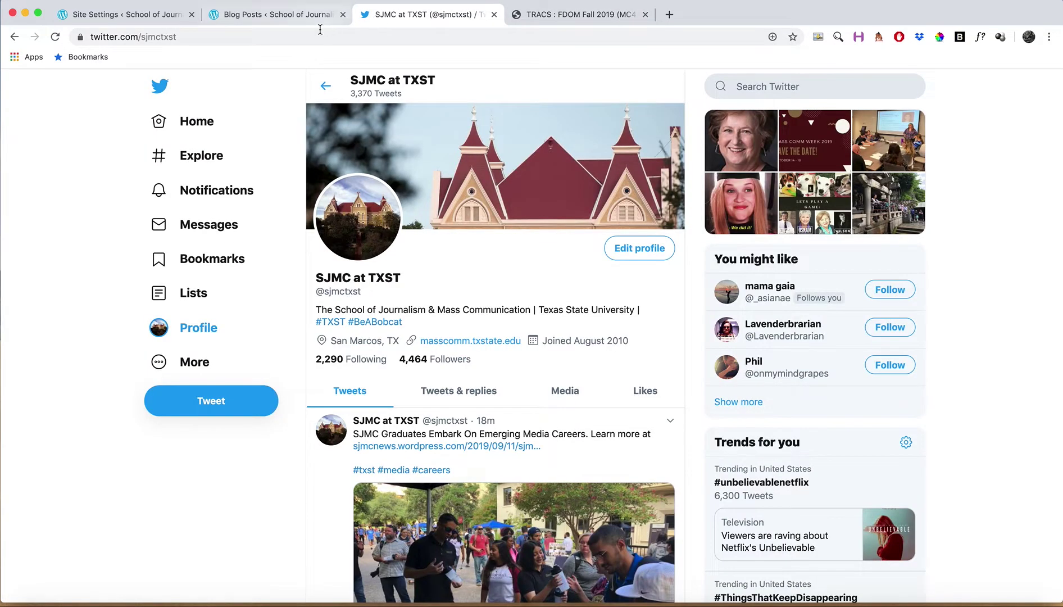
scroll(296, 268, "down", 3)
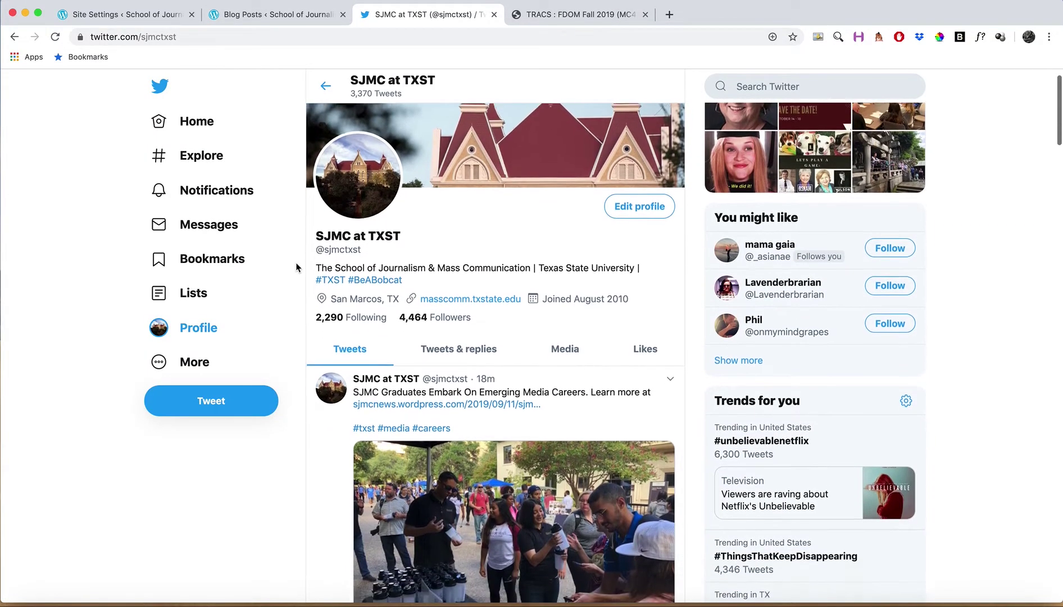
scroll(296, 268, "down", 3)
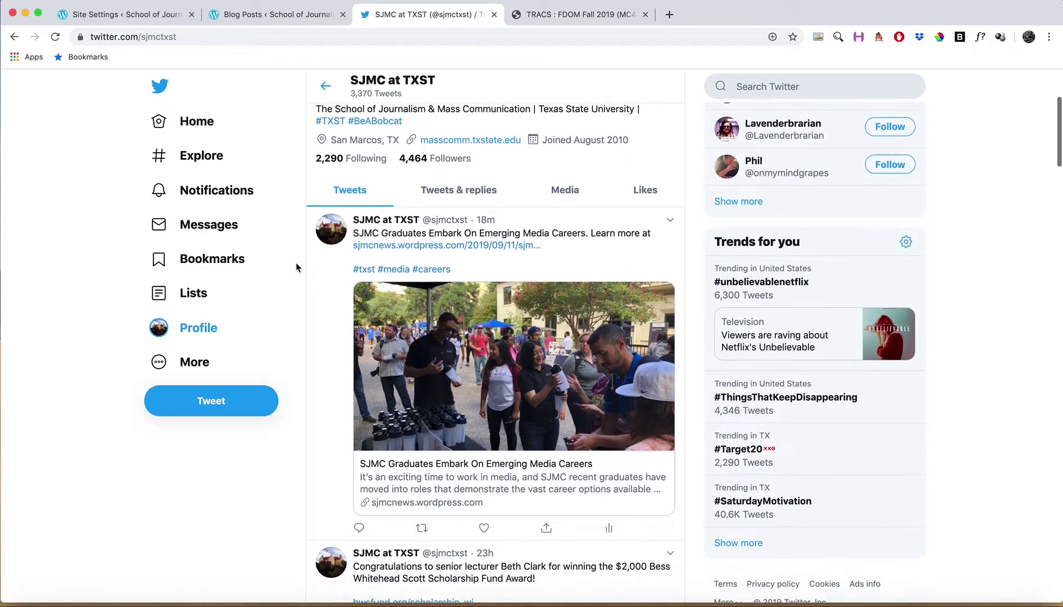
left_click(127, 32)
left_click(122, 35)
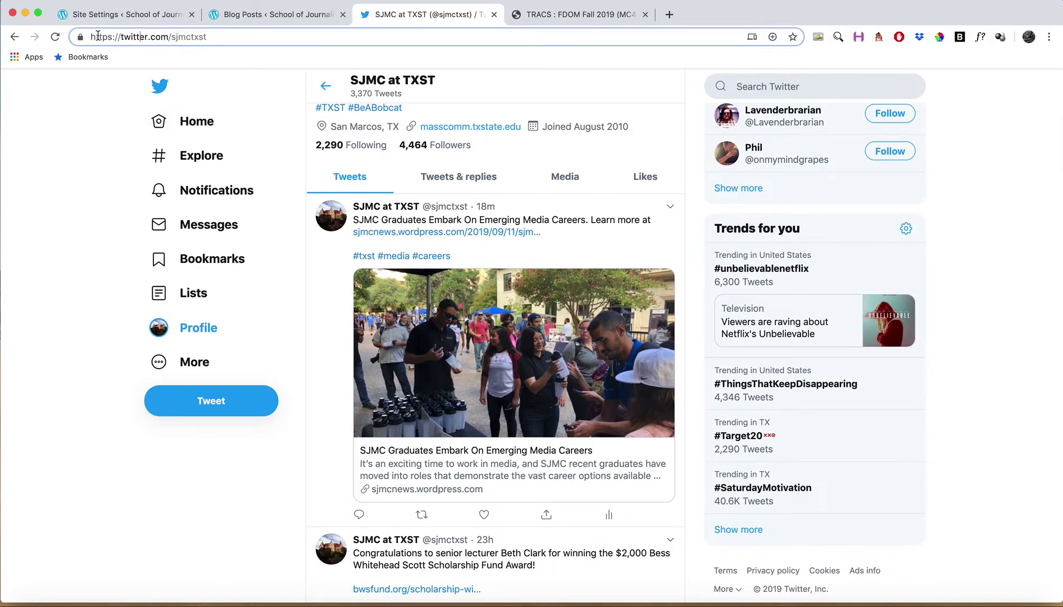
triple_click(197, 37)
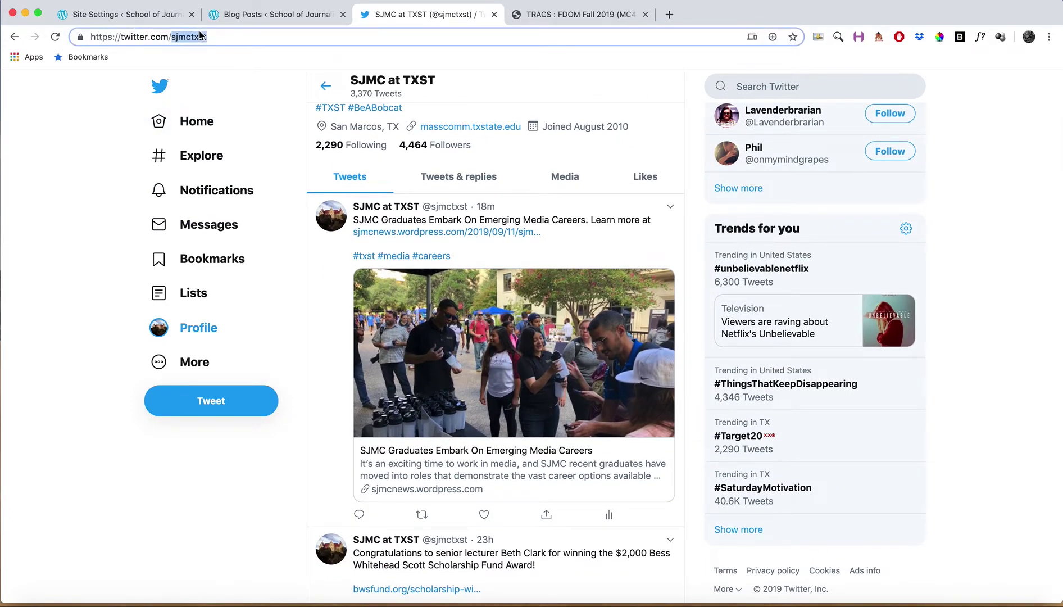
left_click(297, 137)
scroll(298, 137, "down", 1)
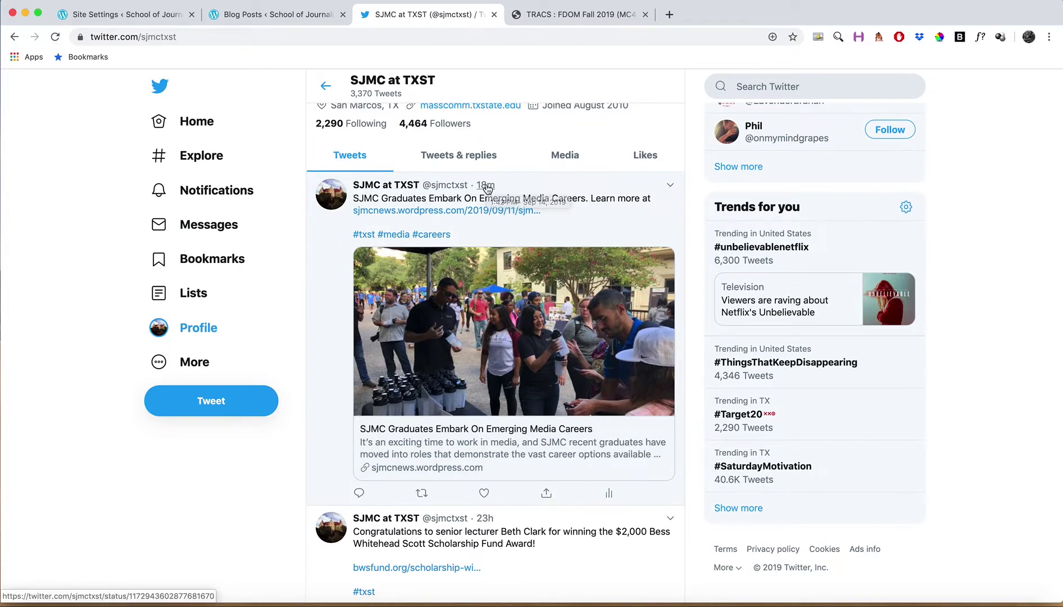
mouse_move(489, 188)
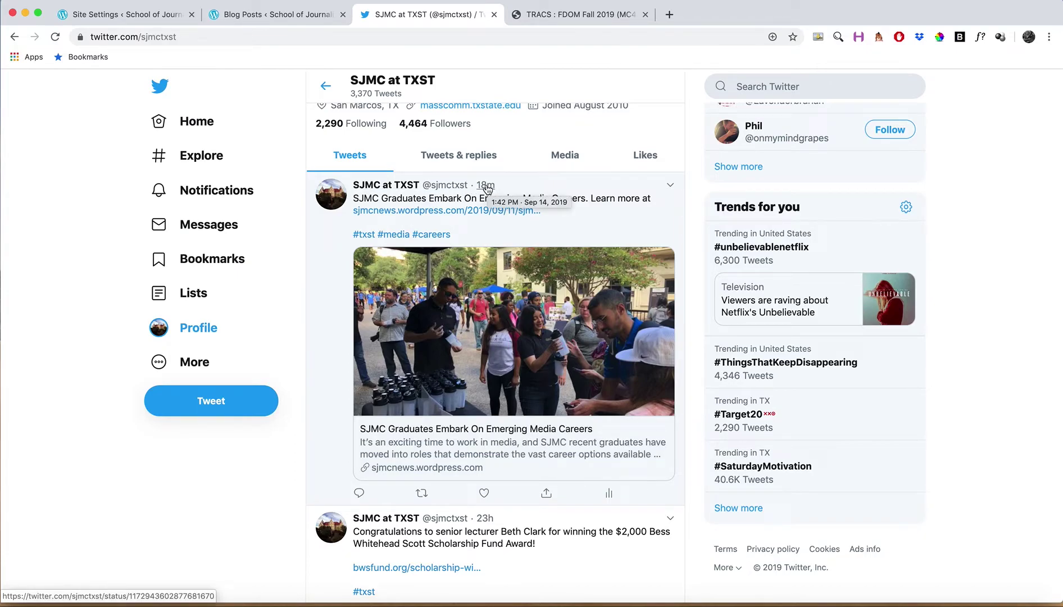
left_click(487, 187)
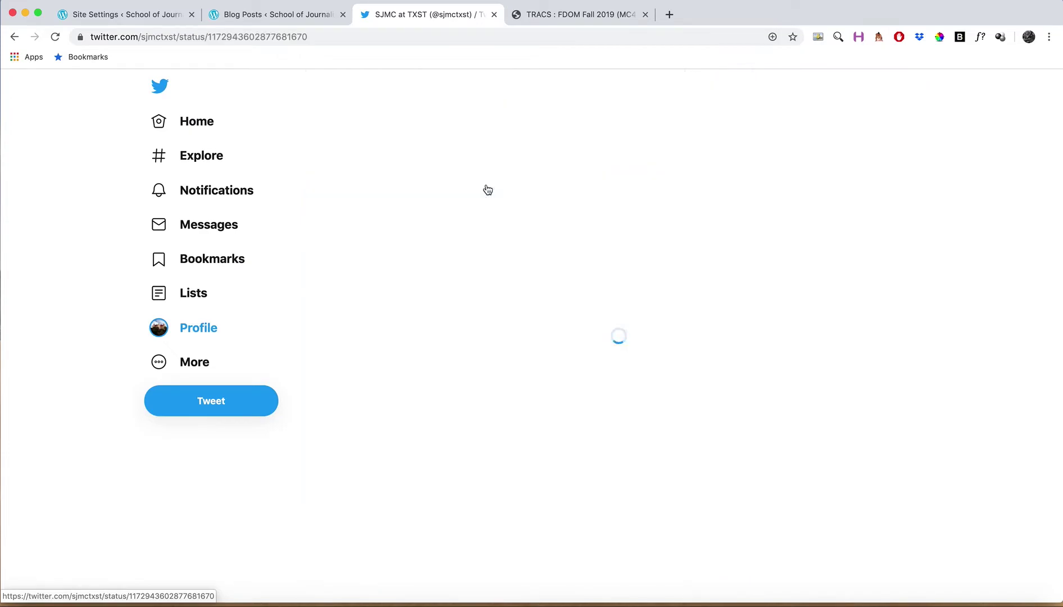
left_click(241, 37)
key("super+c")
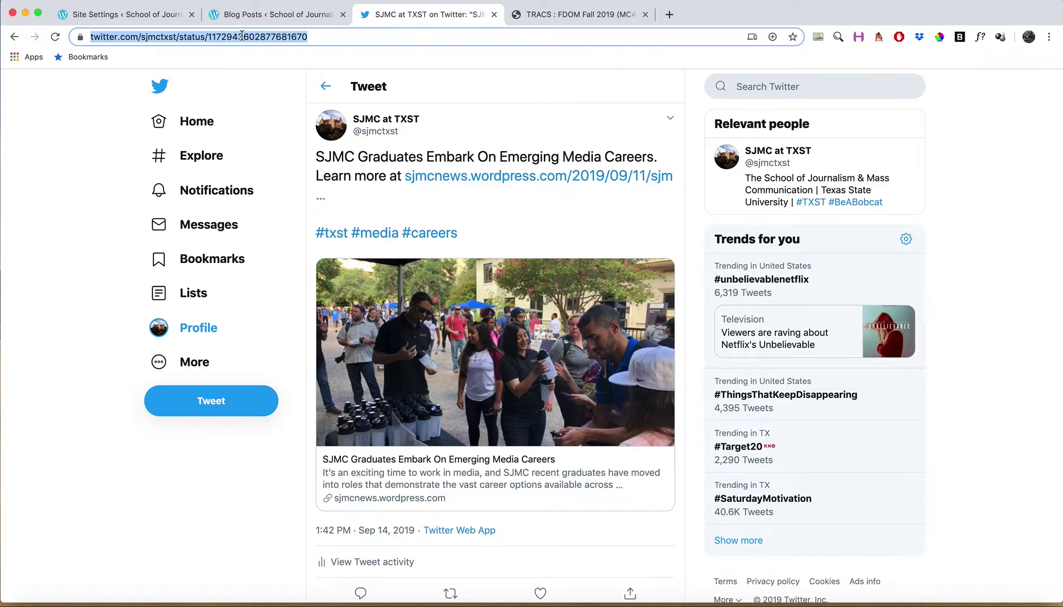
Paste the tweet URL after 'Promotion for Post 1:' in TRACS and add a 'Post 2:' line.
left_click(578, 14)
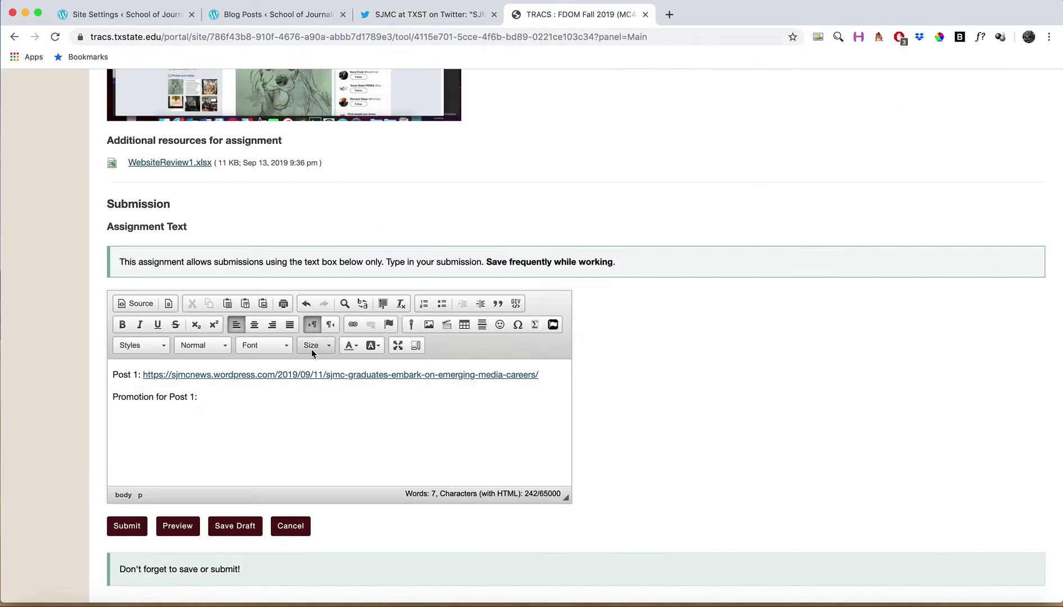
key("super+v")
key("Return")
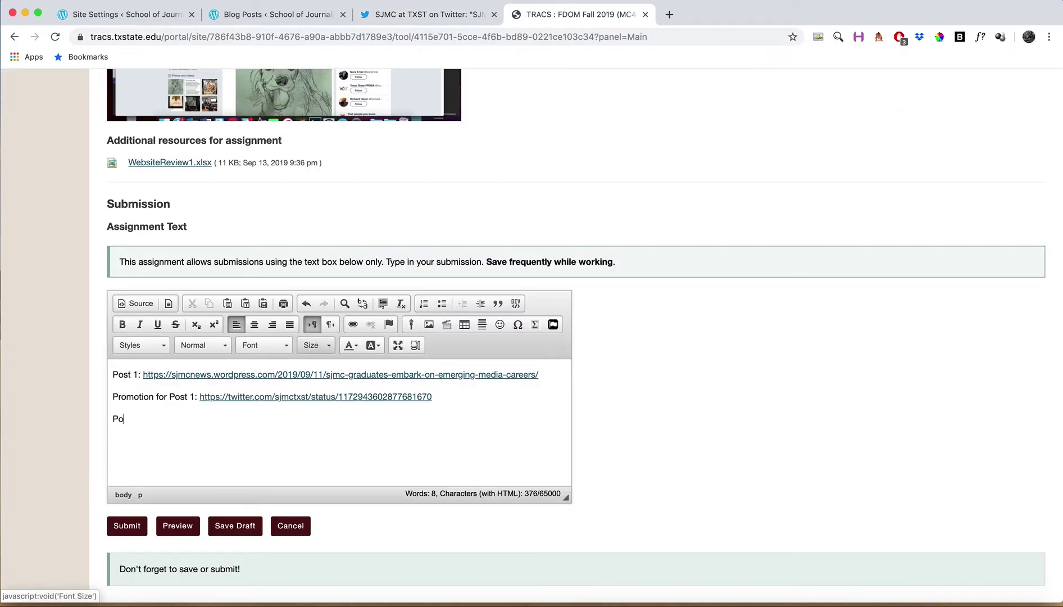
type("Post 2:")
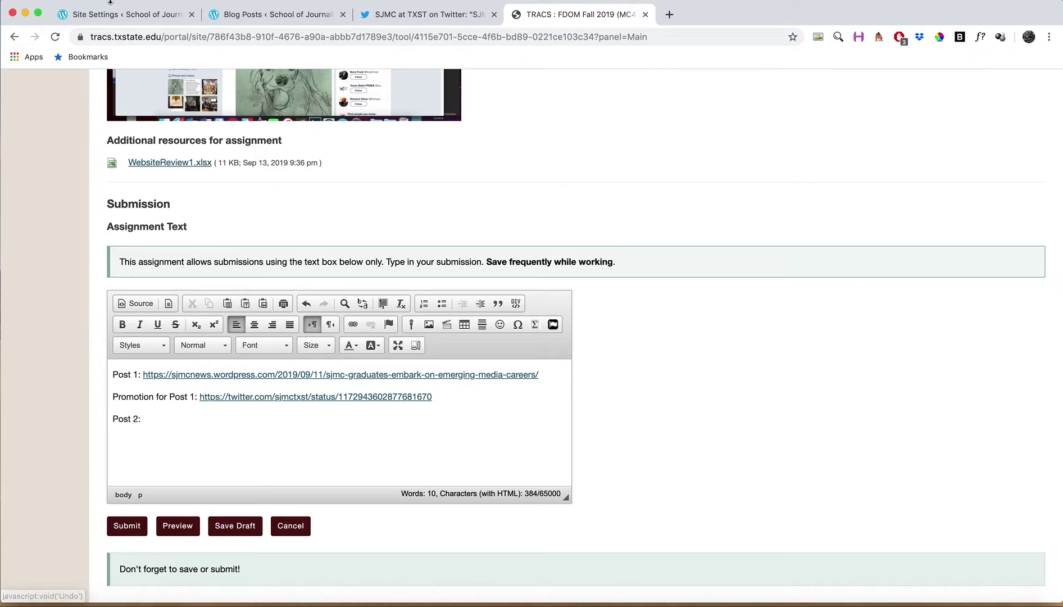
left_click(135, 15)
left_click(223, 15)
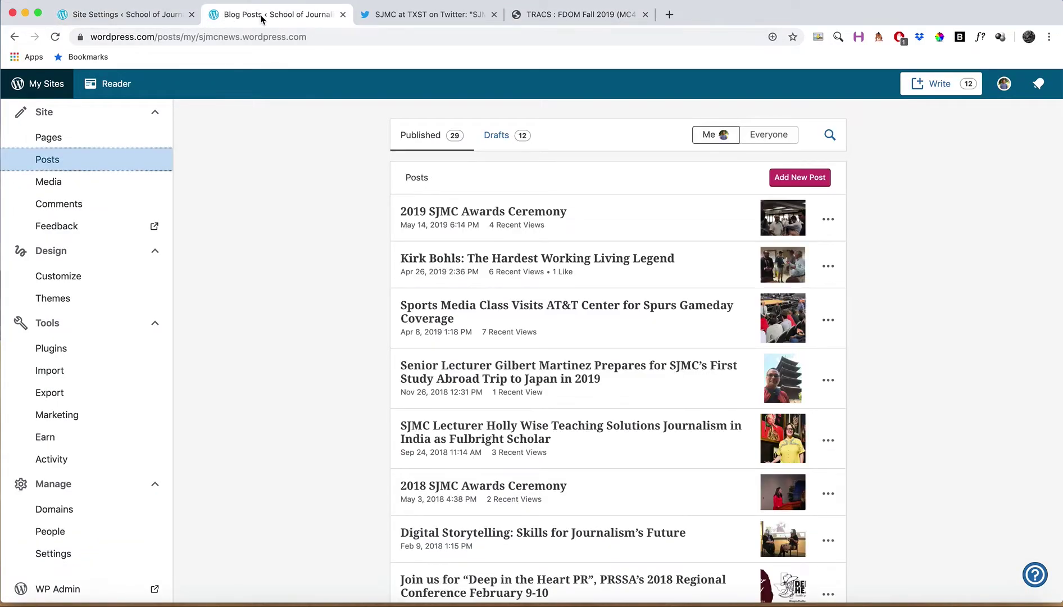
Load the sjmcnews blog, open the 2019 SJMC Awards Ceremony post, and select its URL.
left_click(270, 34)
type("sjmc")
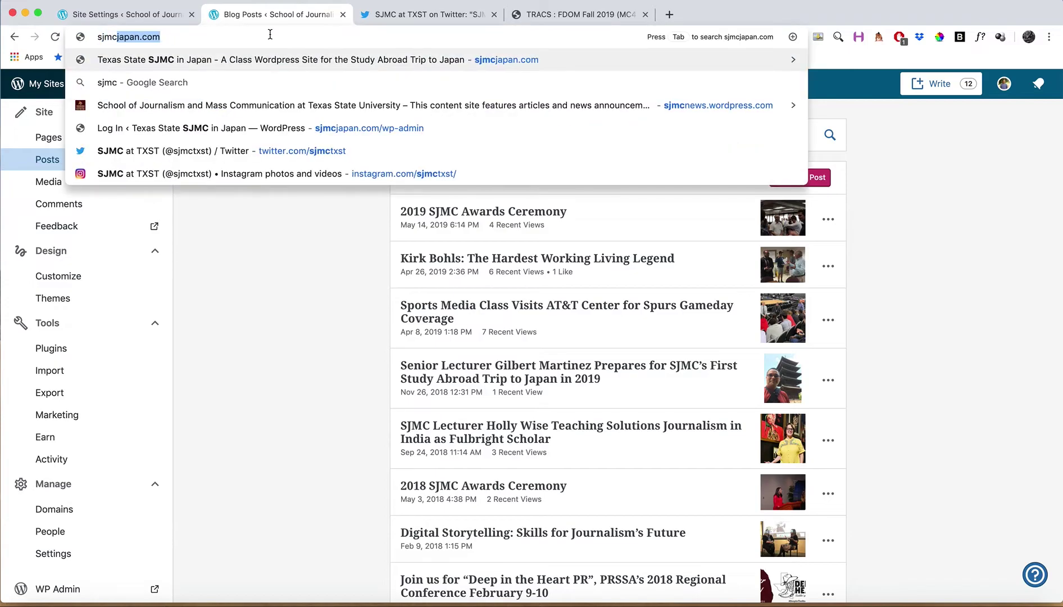
type("n")
key("Return")
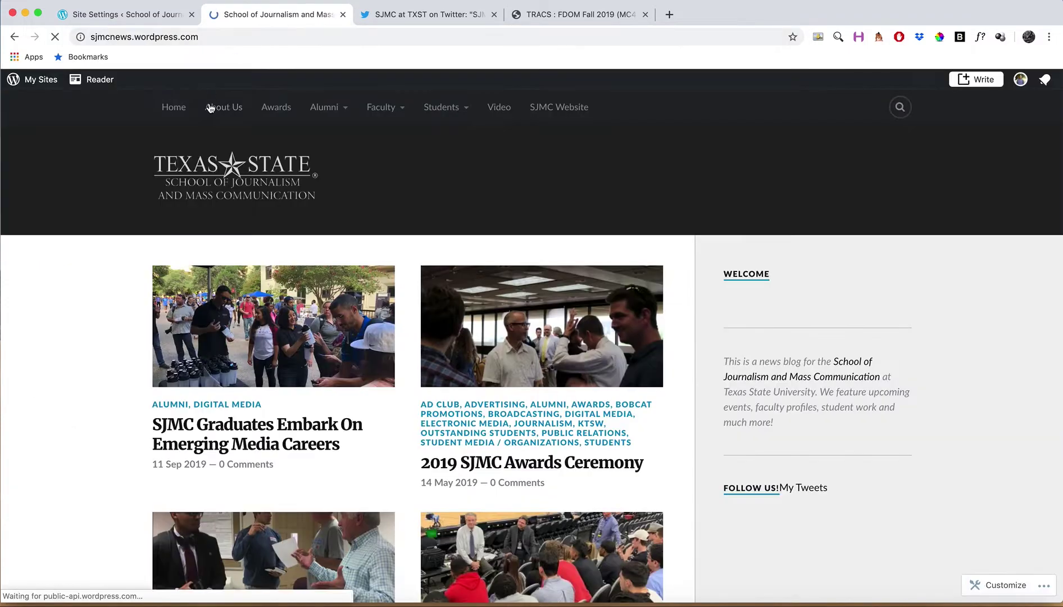
scroll(467, 369, "down", 3)
left_click(466, 369)
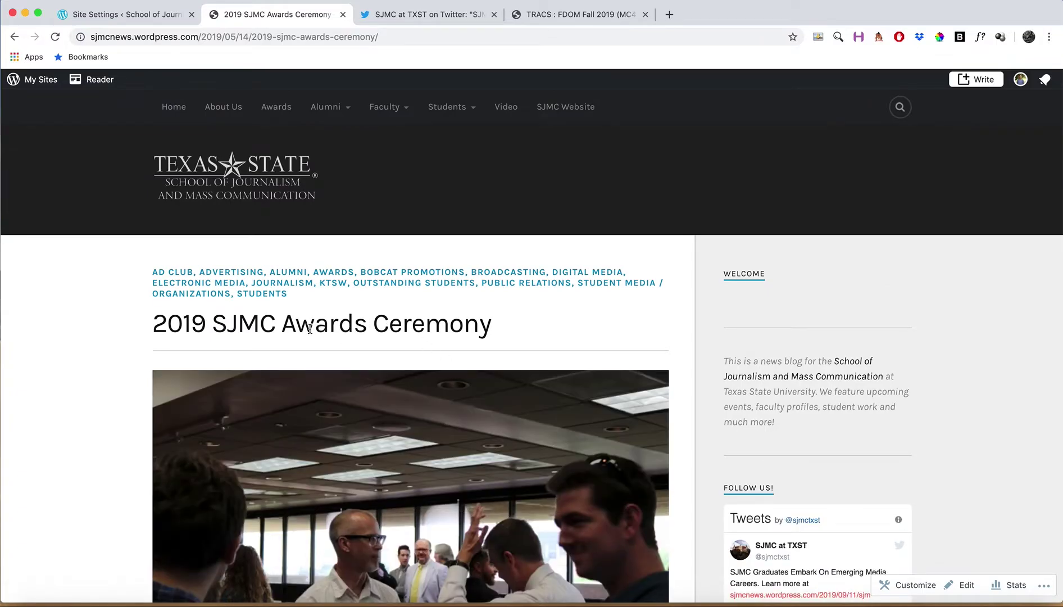
left_click_drag(271, 328, 336, 326)
left_click(336, 326)
left_click(196, 38)
key("super+c")
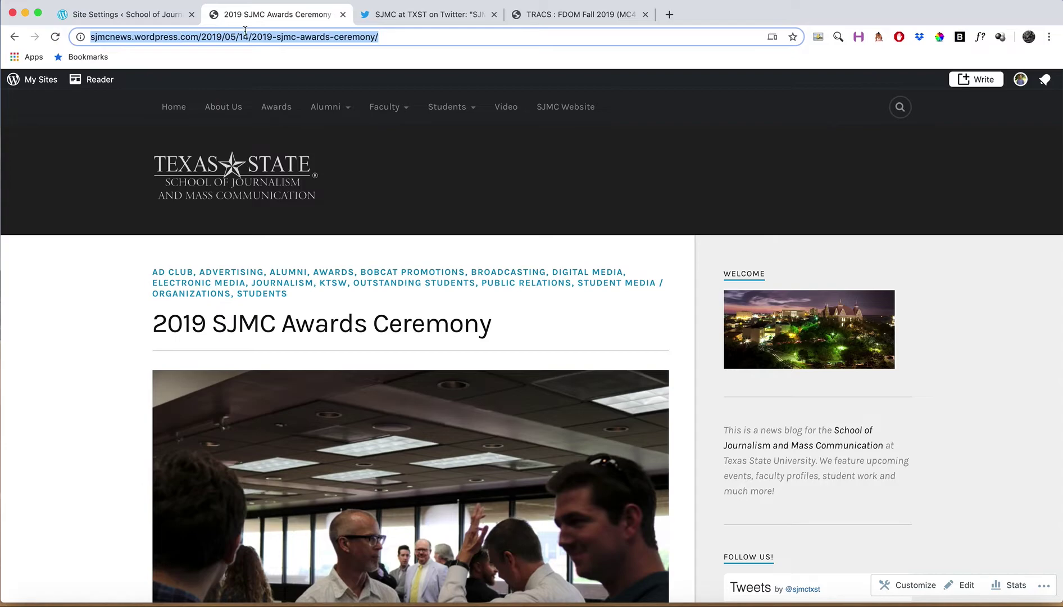
Paste the awards ceremony link after 'Post 2:' in TRACS and begin a 'Promotion for Post 2:' line.
left_click(581, 16)
key("super+v")
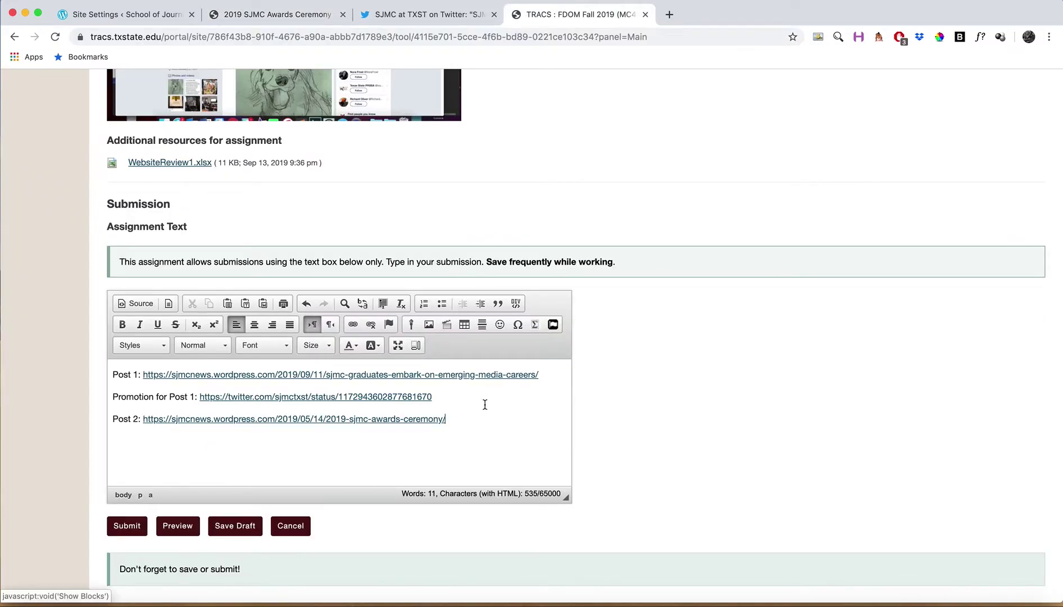
key("Return")
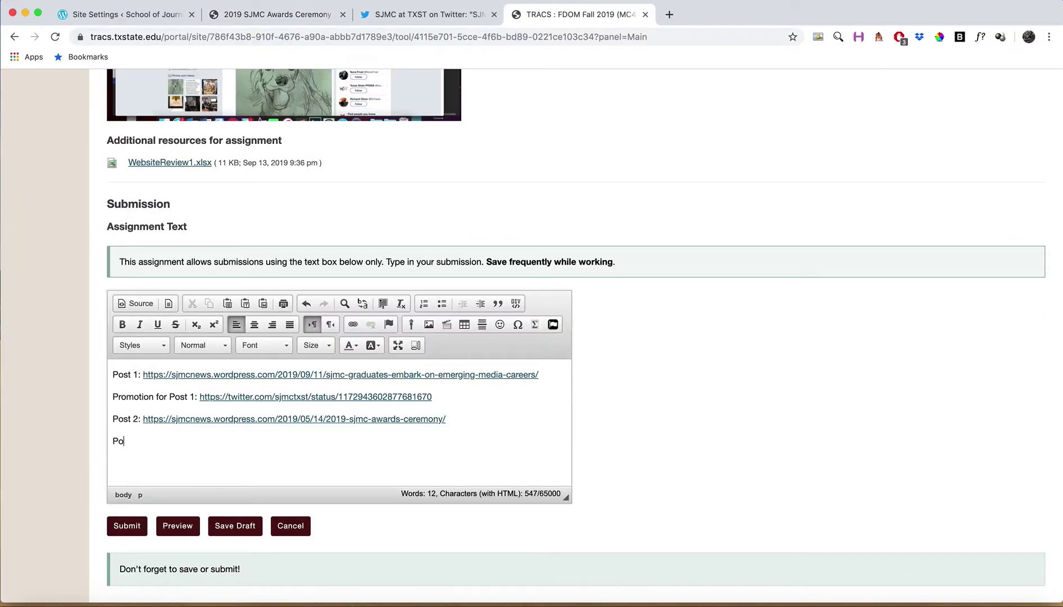
type("Promotion for Post 2:")
left_click(415, 19)
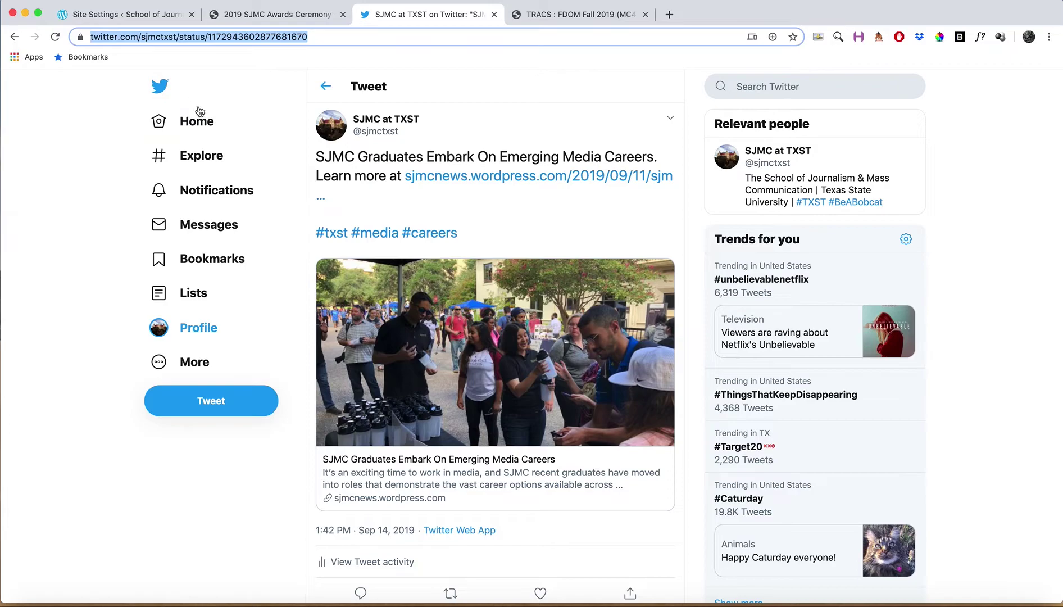
Copy the Sep 11 Student Organization Fair tweet's URL and paste it after 'Promotion for Post 2:'.
left_click(194, 328)
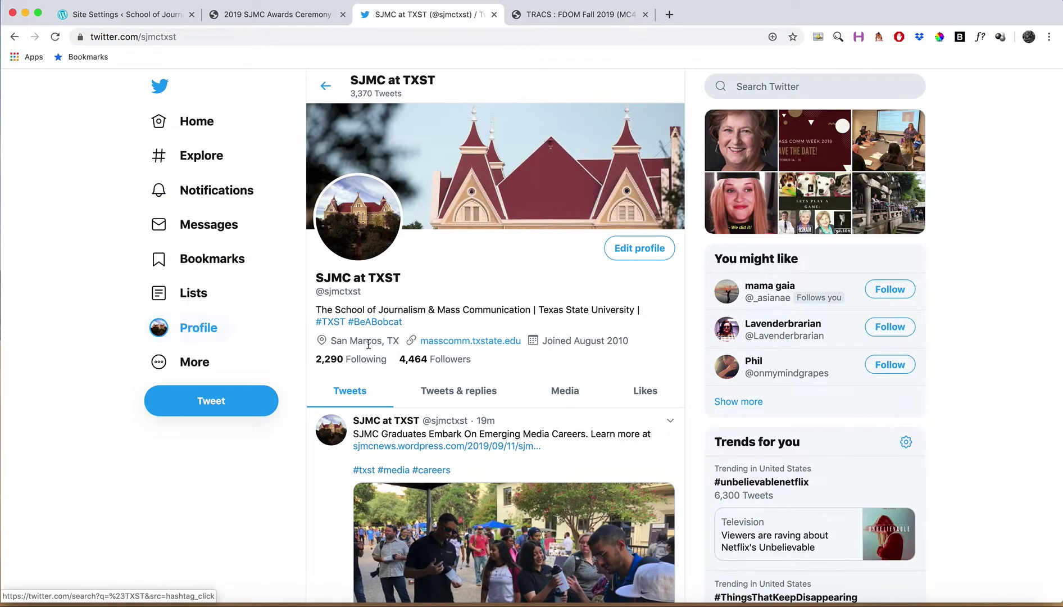
scroll(303, 371, "down", 10)
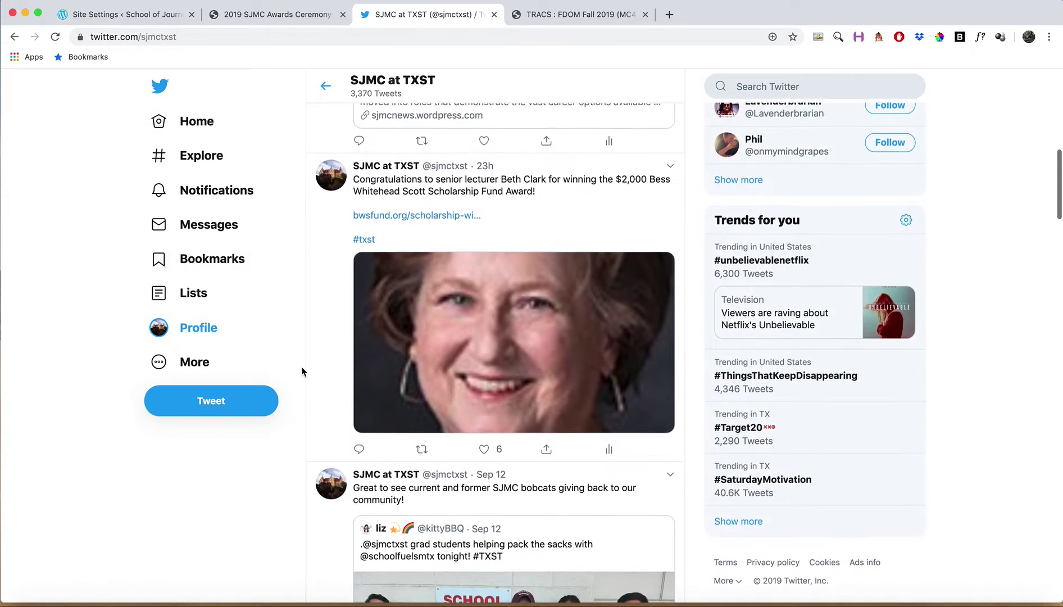
scroll(302, 370, "up", 2)
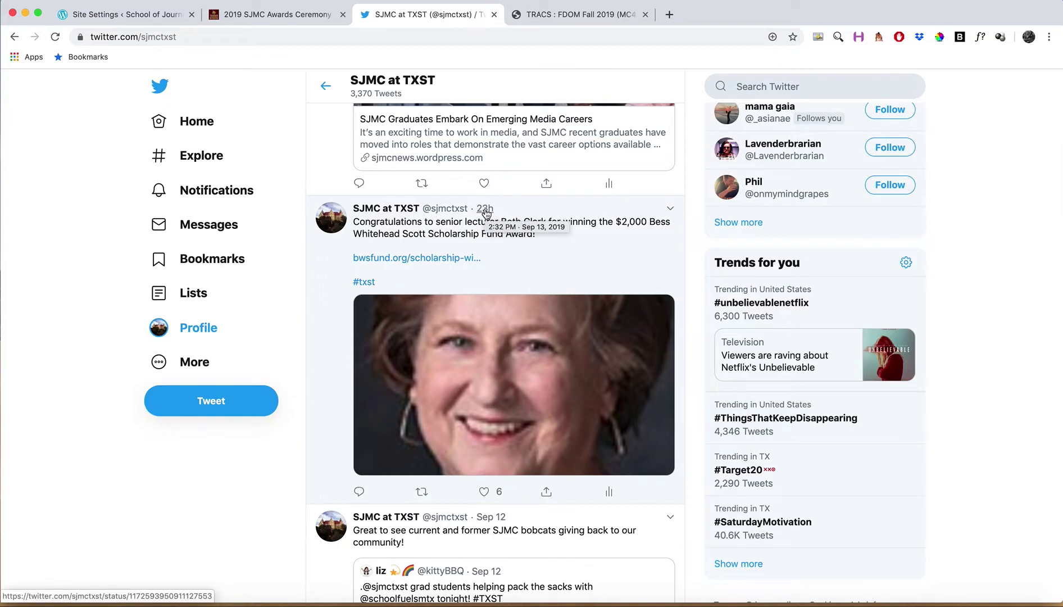
scroll(492, 522, "down", 10)
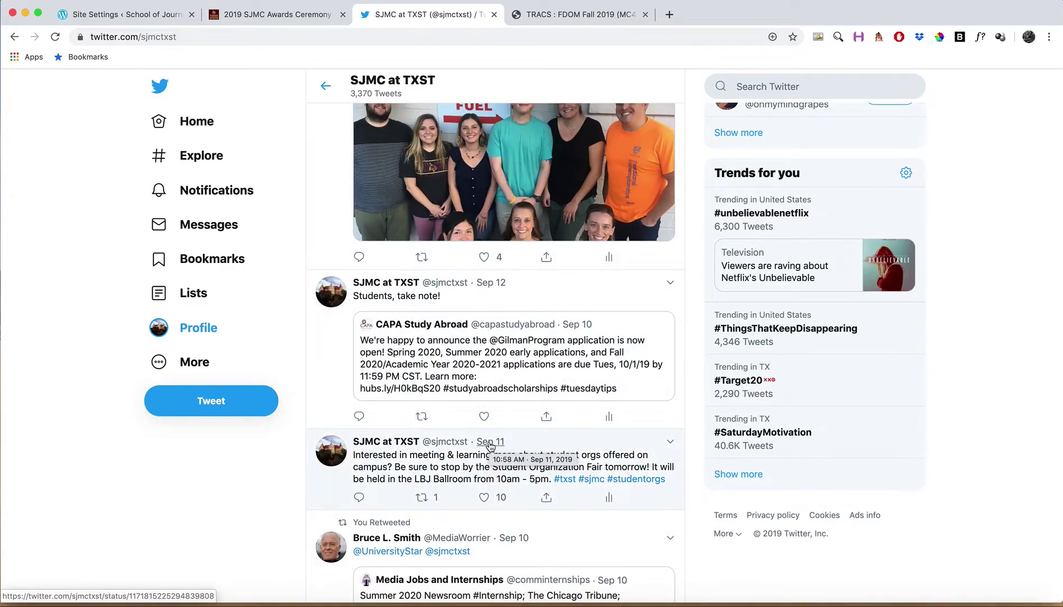
left_click(490, 447)
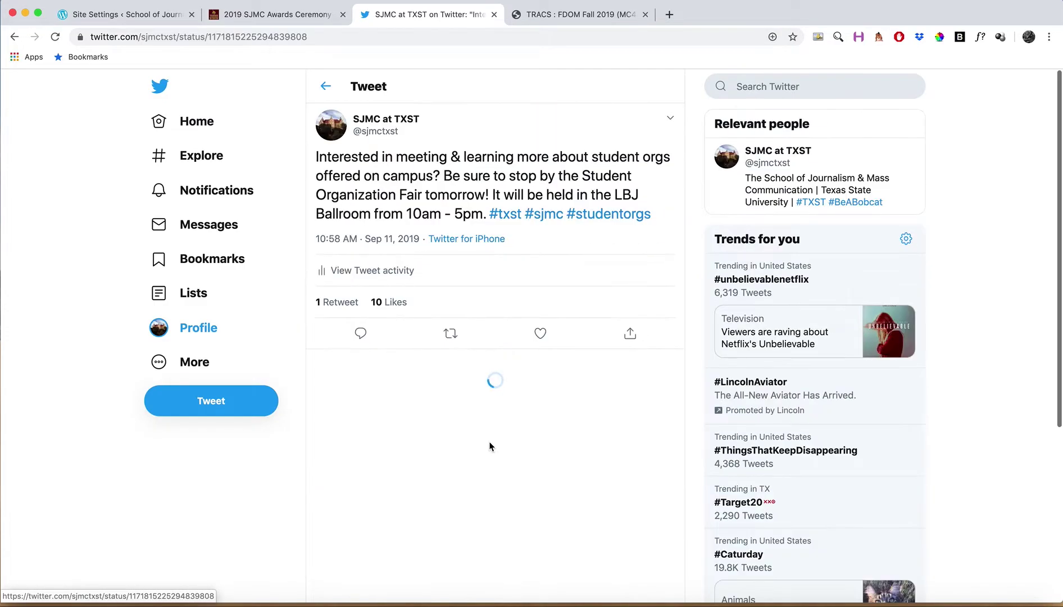
left_click(152, 37)
key("ctrl+c")
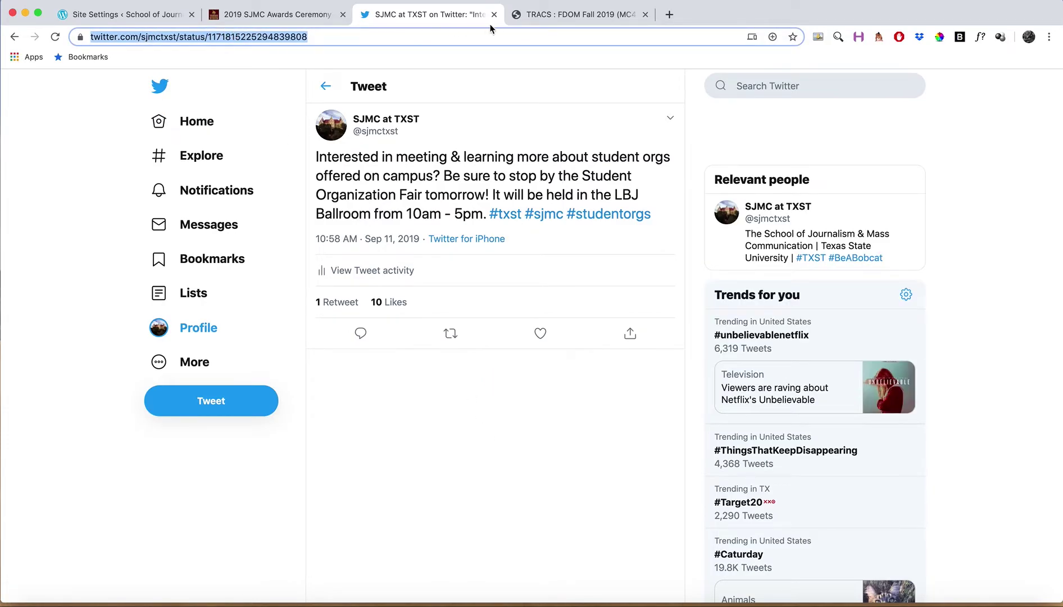
left_click(525, 17)
key("ctrl+v")
Submit Website Review 1 with both WordPress post links and both tweet links.
scroll(290, 455, "down", 2)
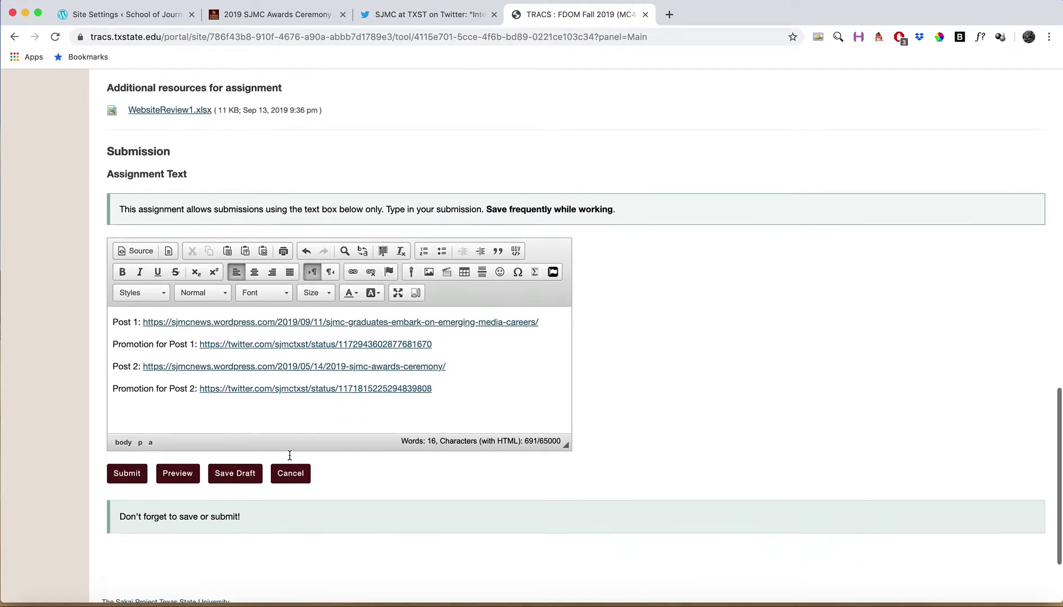
left_click(128, 474)
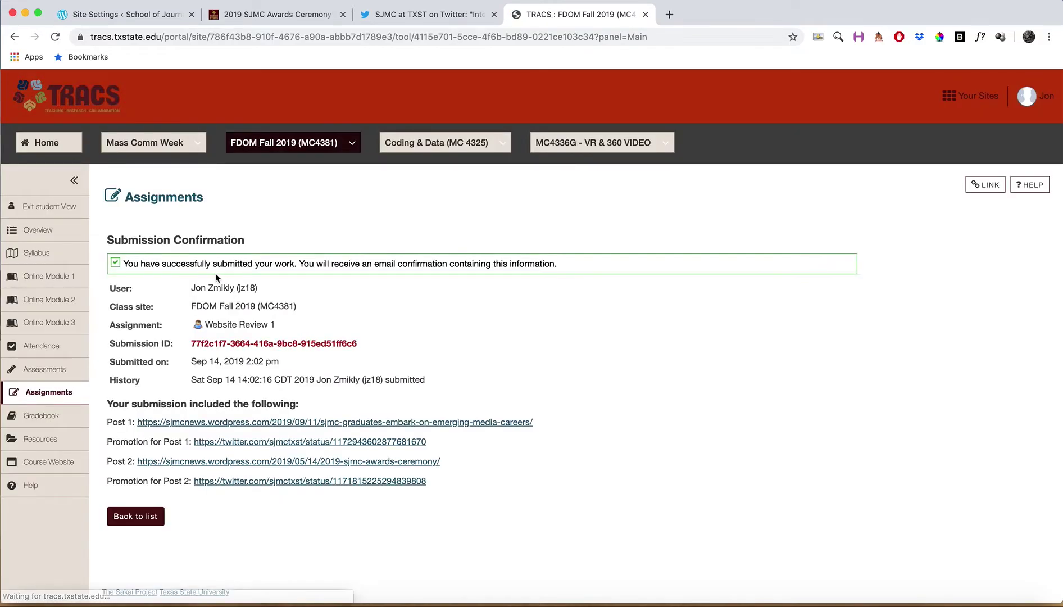
left_click_drag(207, 324, 276, 324)
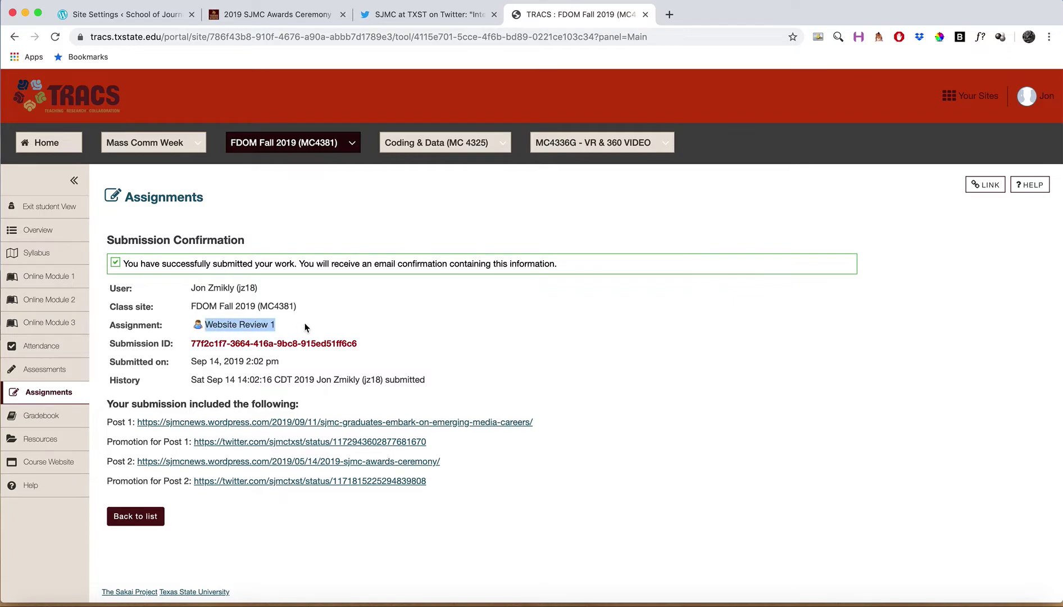
left_click(276, 324)
Review the Submission Confirmation listing all four links, submitted Sep 14, 2019 2:02 pm.
scroll(178, 375, "down", 2)
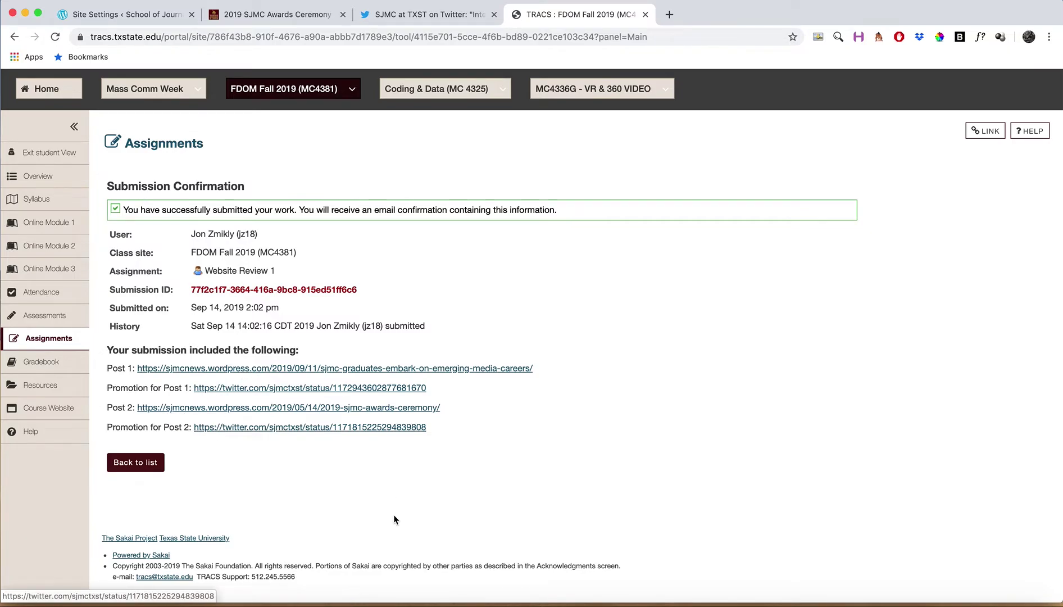
scroll(394, 516, "down", 2)
scroll(394, 516, "up", 3)
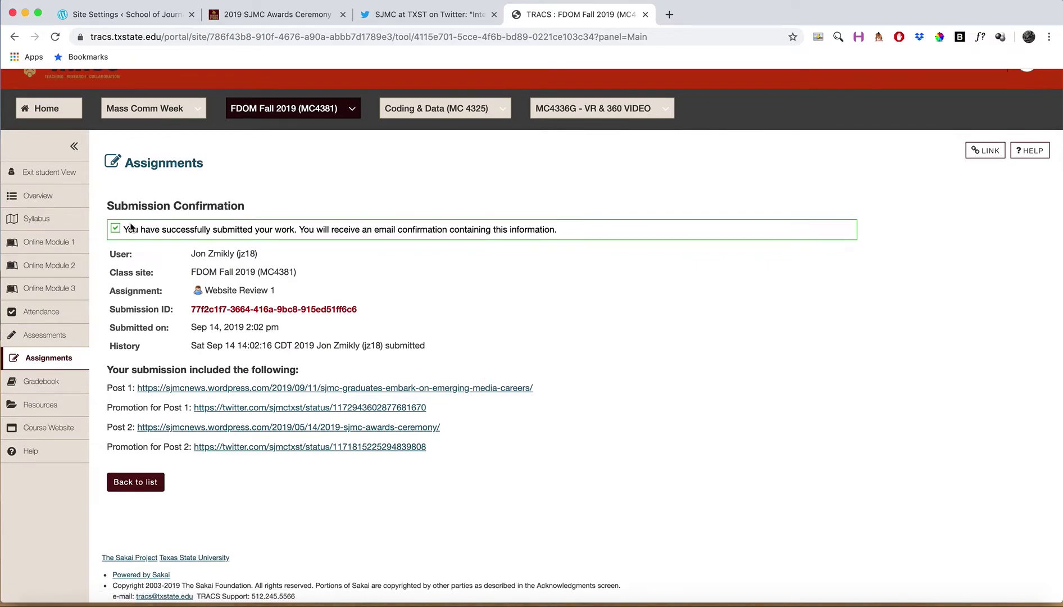
left_click_drag(123, 226, 568, 233)
left_click(567, 234)
scroll(321, 282, "up", 1)
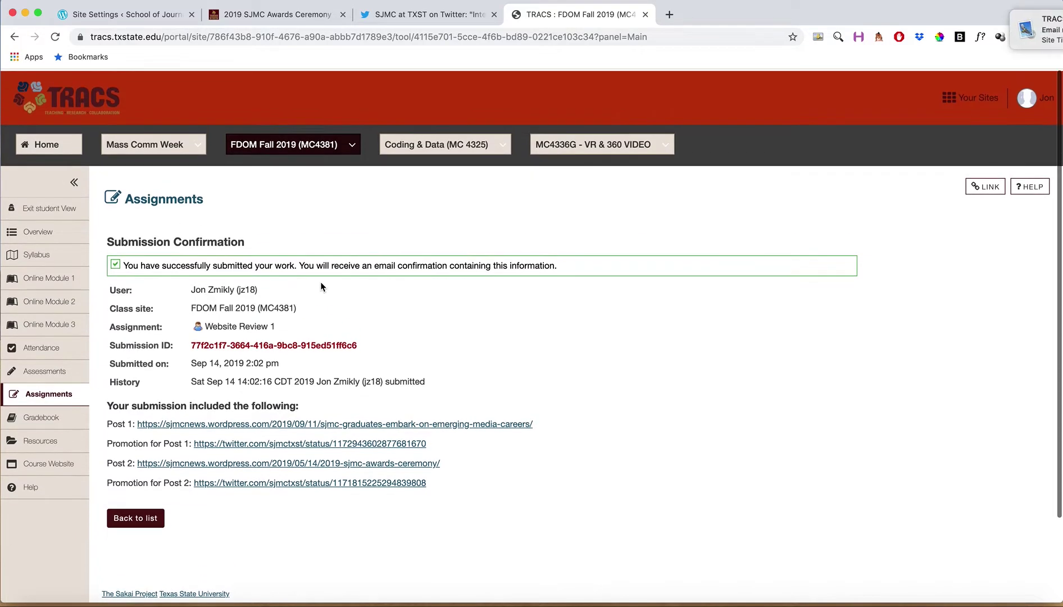
mouse_move(896, 40)
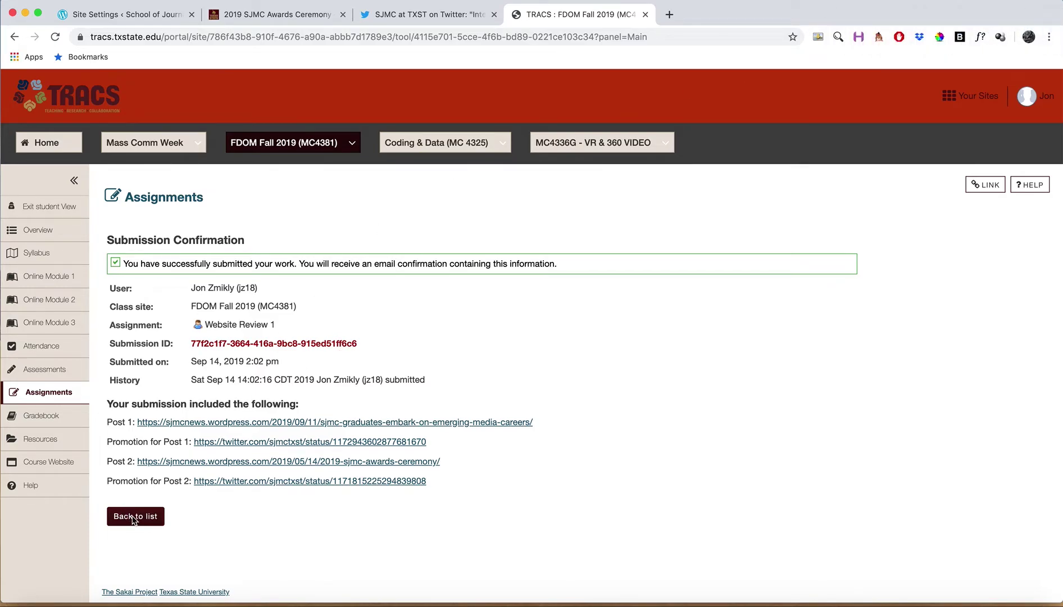
Go back to the assignment list and reopen Website Review 1, now marked Submitted.
left_click(133, 515)
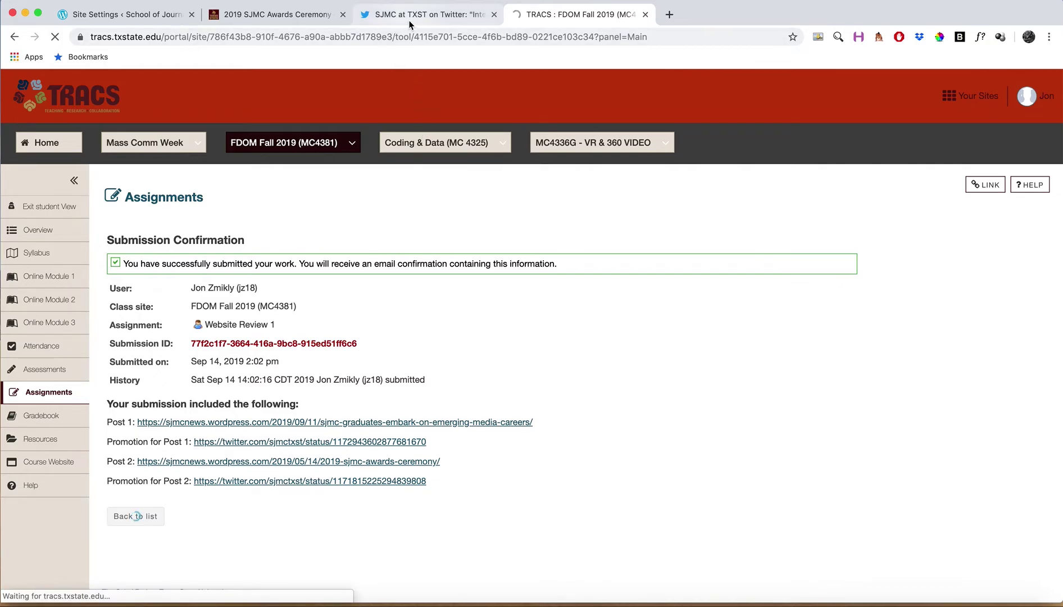
scroll(371, 348, "down", 3)
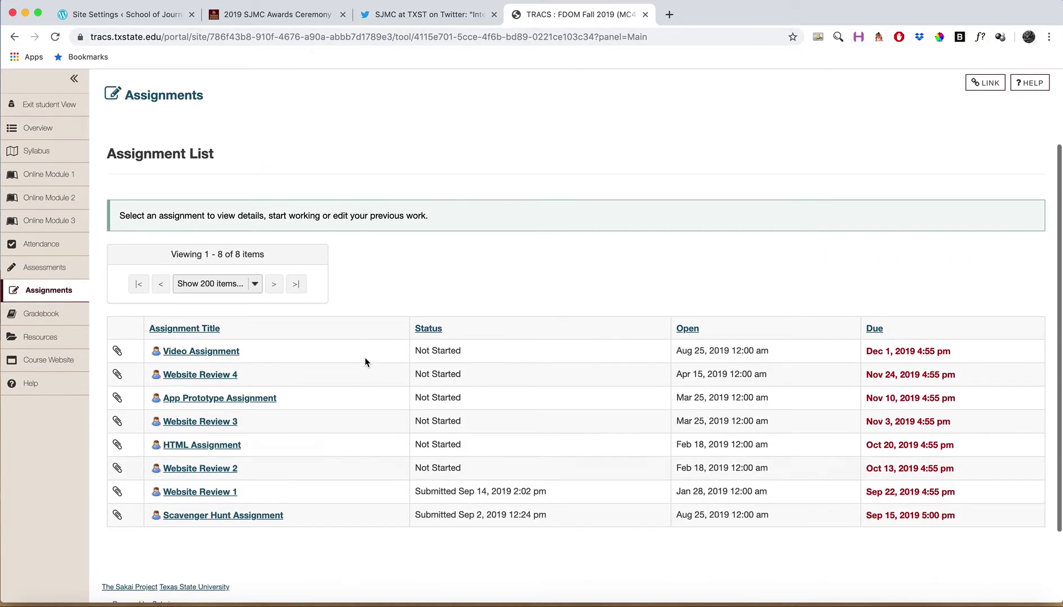
left_click(200, 492)
scroll(241, 489, "down", 15)
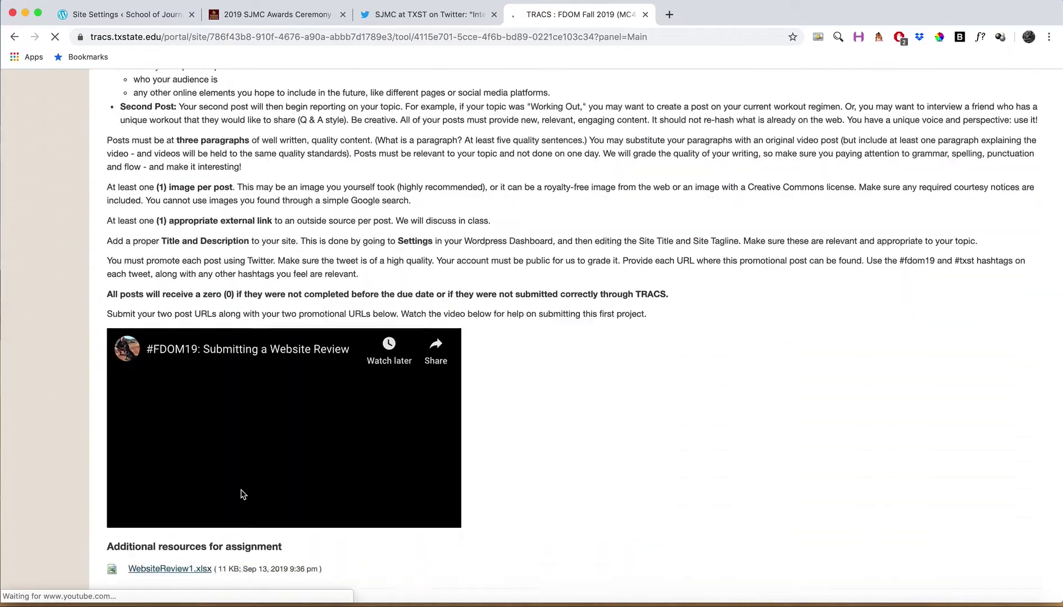